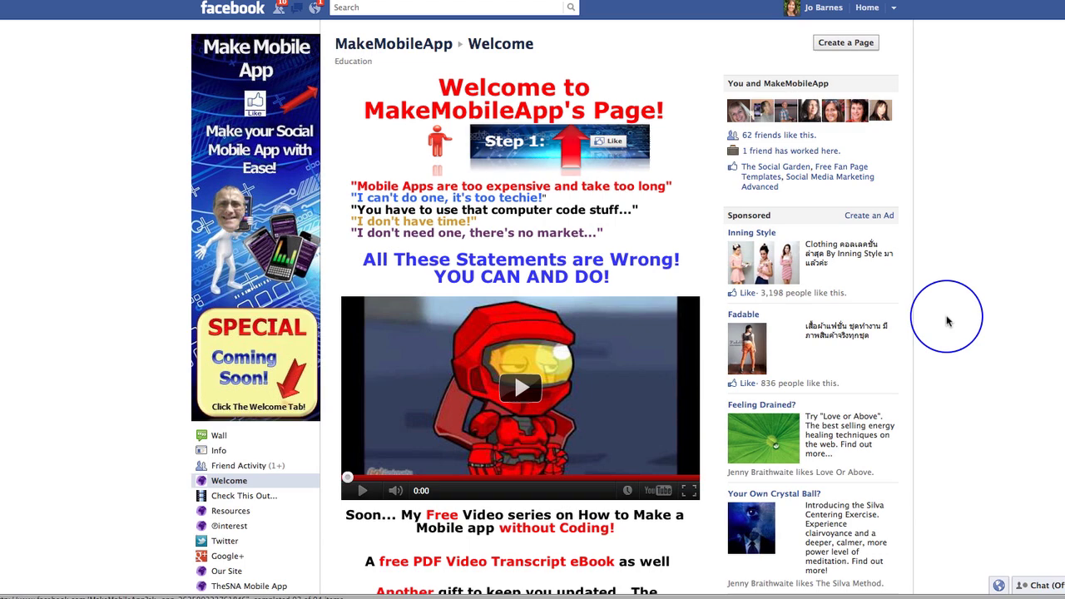
Examine the prefilled registration form on the MakeMobileApp welcome page.
{"action": "scroll", "coordinate": [947, 321], "scroll_direction": "down", "scroll_amount": 10}
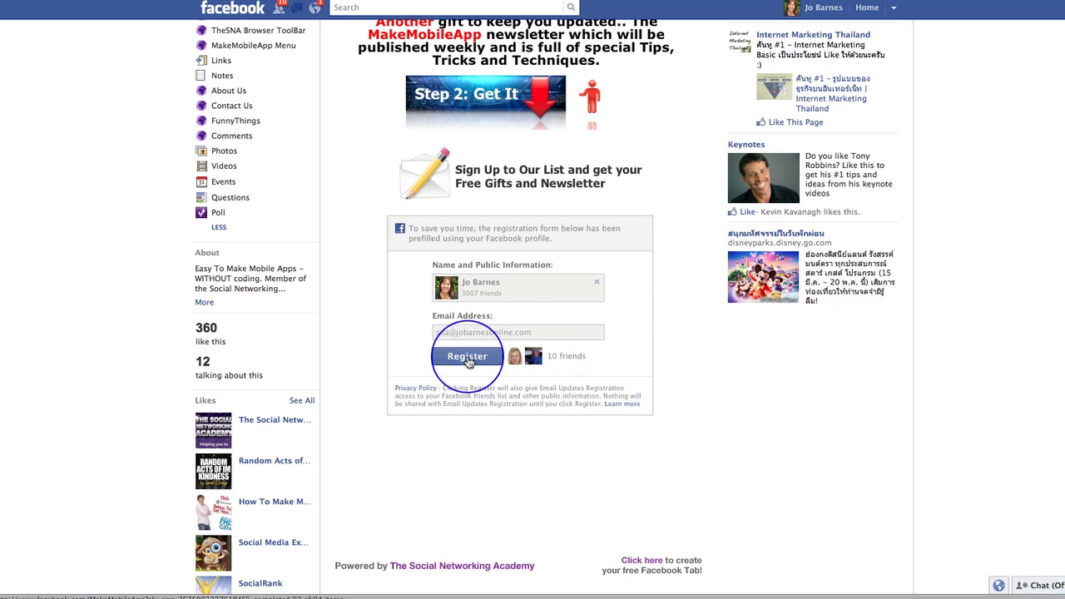
{"action": "scroll", "coordinate": [657, 248], "scroll_direction": "up", "scroll_amount": 10}
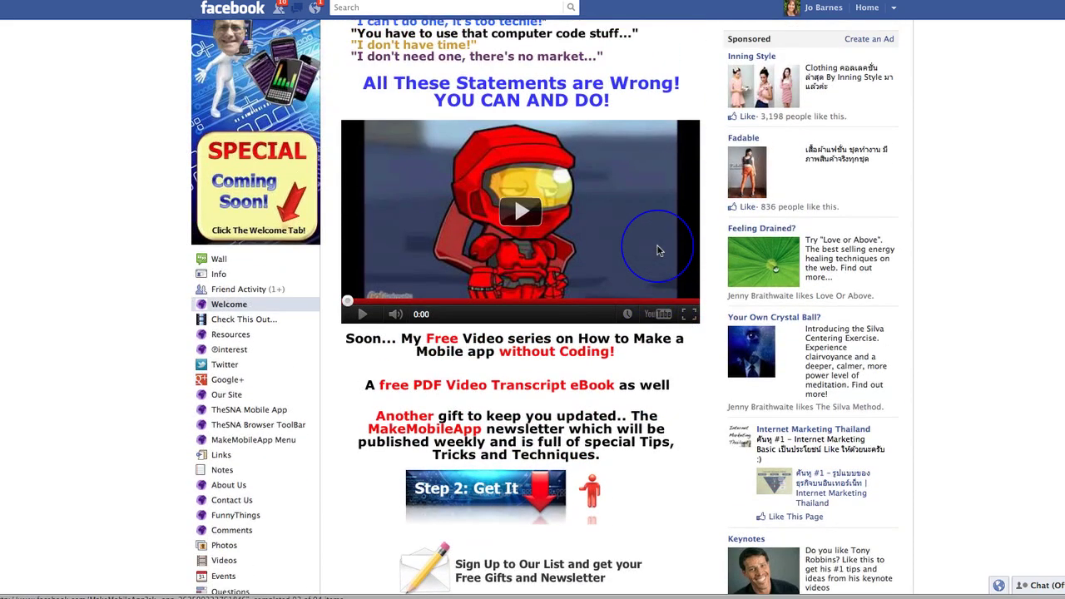
{"action": "scroll", "coordinate": [647, 468], "scroll_direction": "down", "scroll_amount": 9}
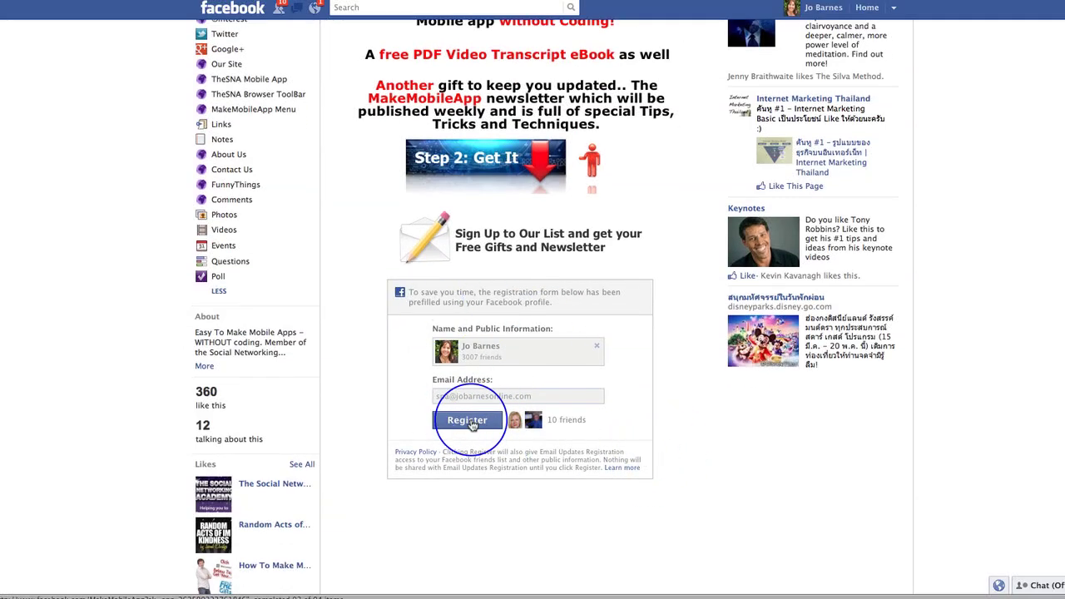
{"action": "scroll", "coordinate": [600, 325], "scroll_direction": "up", "scroll_amount": 9}
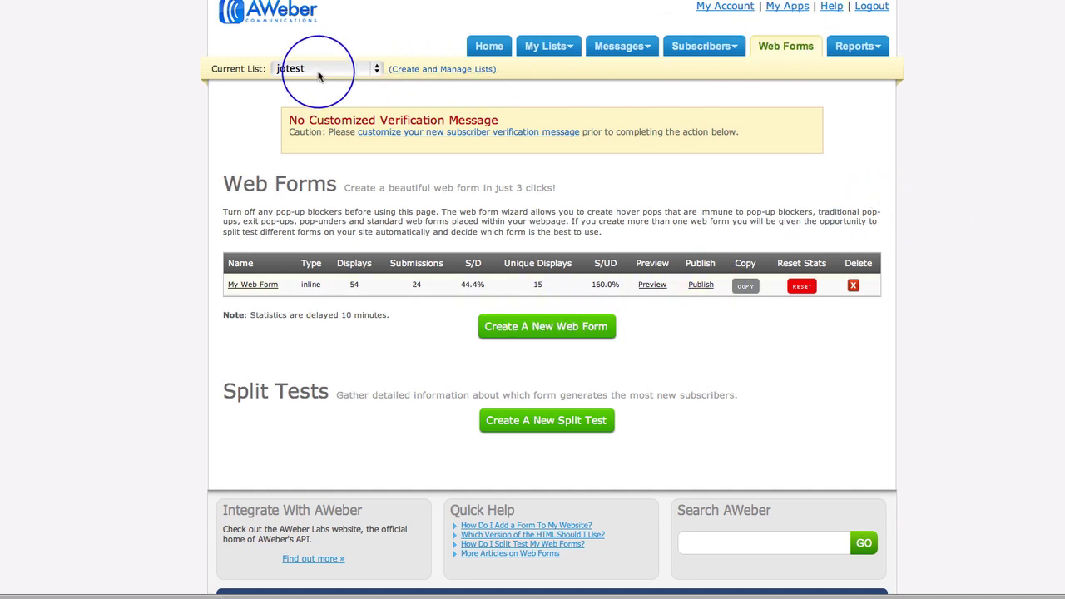
Create a new web form for the jotest list in AWeber and set the form's width to 300 px.
{"action": "left_click", "coordinate": [533, 333]}
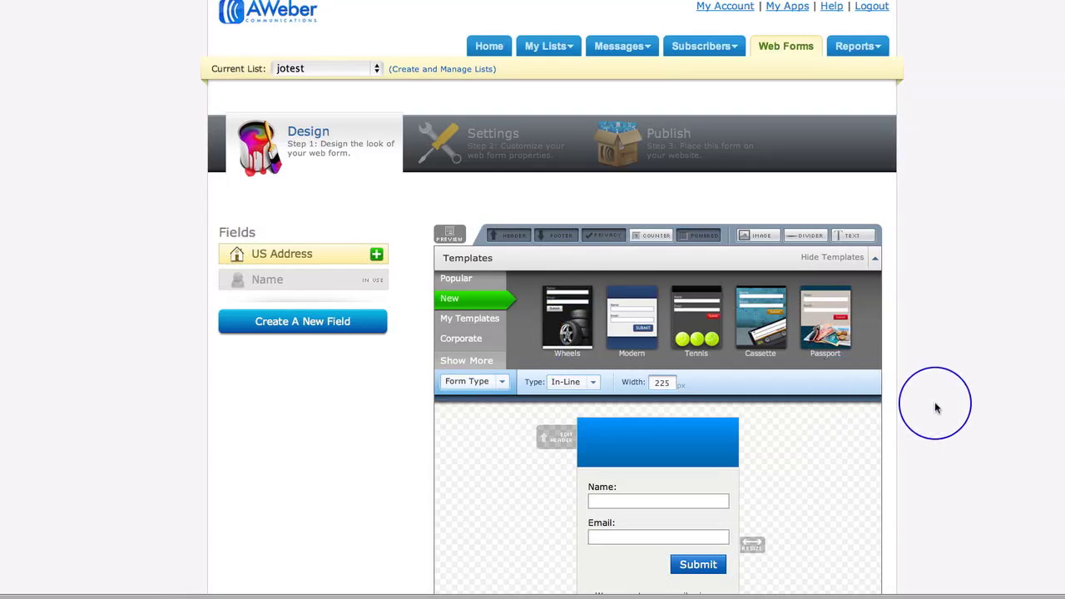
{"action": "scroll", "coordinate": [972, 416], "scroll_direction": "down", "scroll_amount": 5}
{"action": "scroll", "coordinate": [971, 416], "scroll_direction": "down", "scroll_amount": 1}
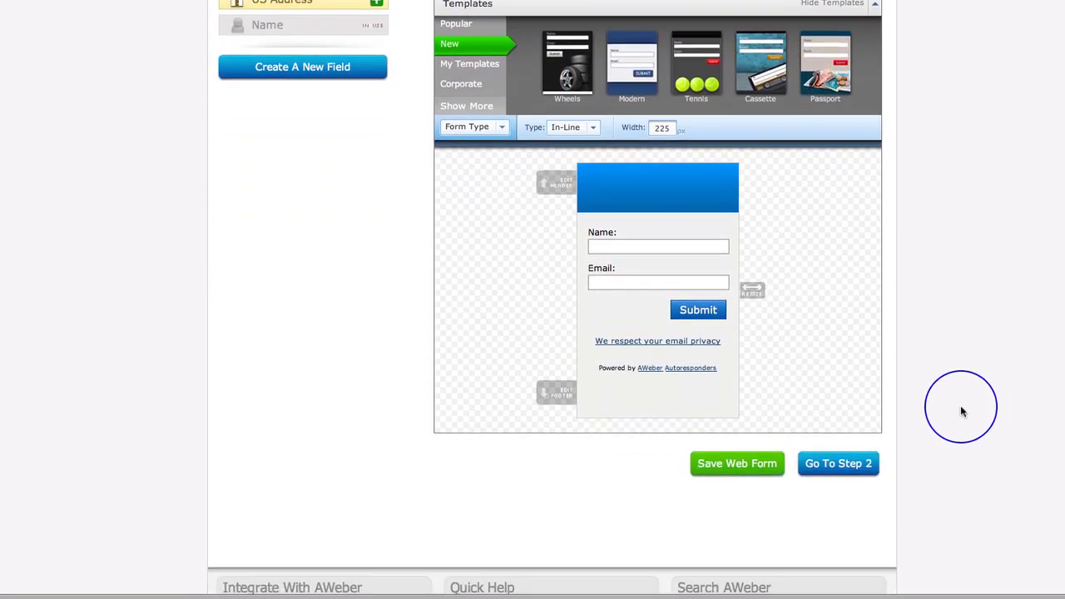
{"action": "left_click", "coordinate": [669, 127]}
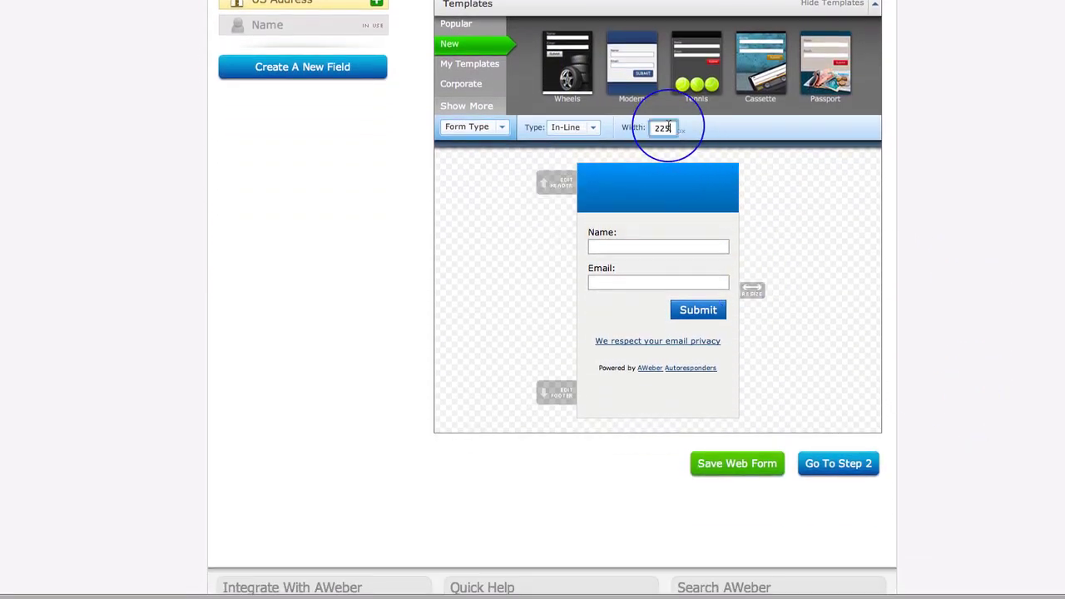
{"action": "key", "text": "BackSpace"}
{"action": "key", "text": "BackSpace"}
{"action": "type", "text": "300"}
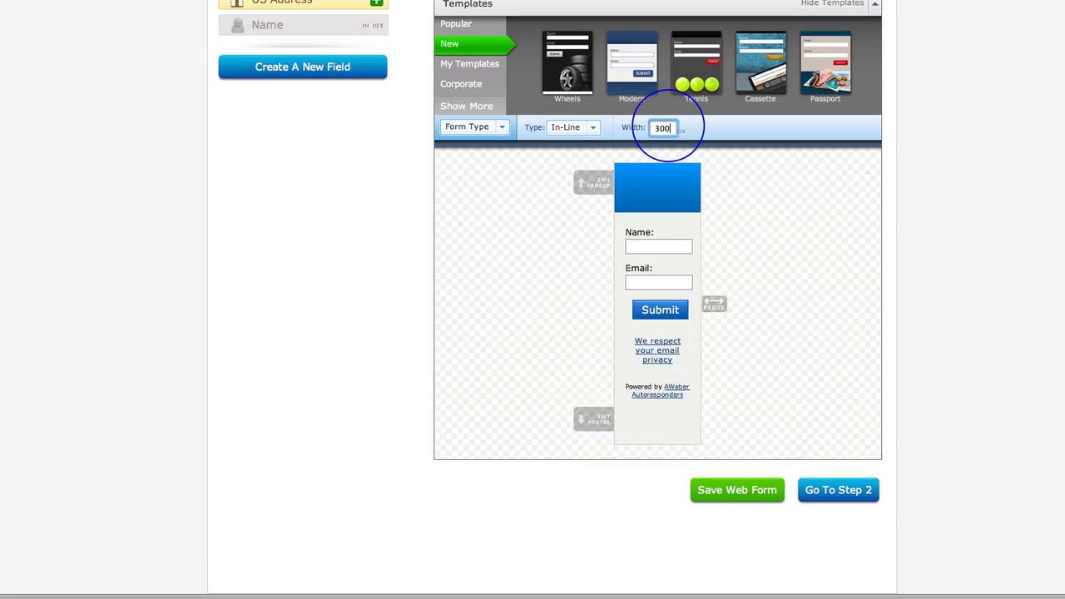
{"action": "left_click", "coordinate": [765, 280]}
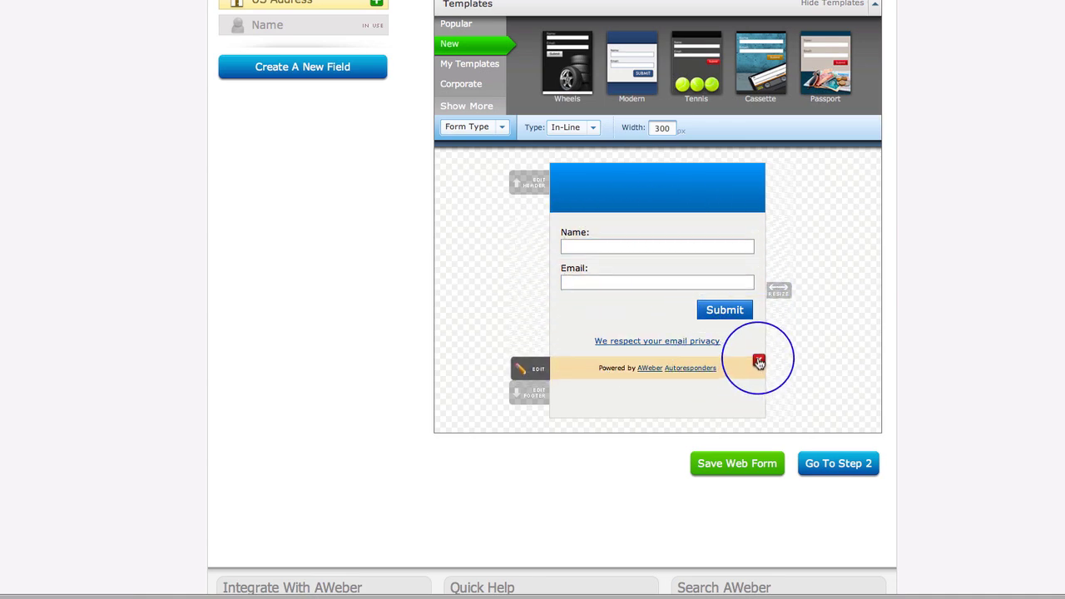
Remove the "Powered by AWeber" line and the email privacy line from the form.
{"action": "left_click", "coordinate": [759, 358]}
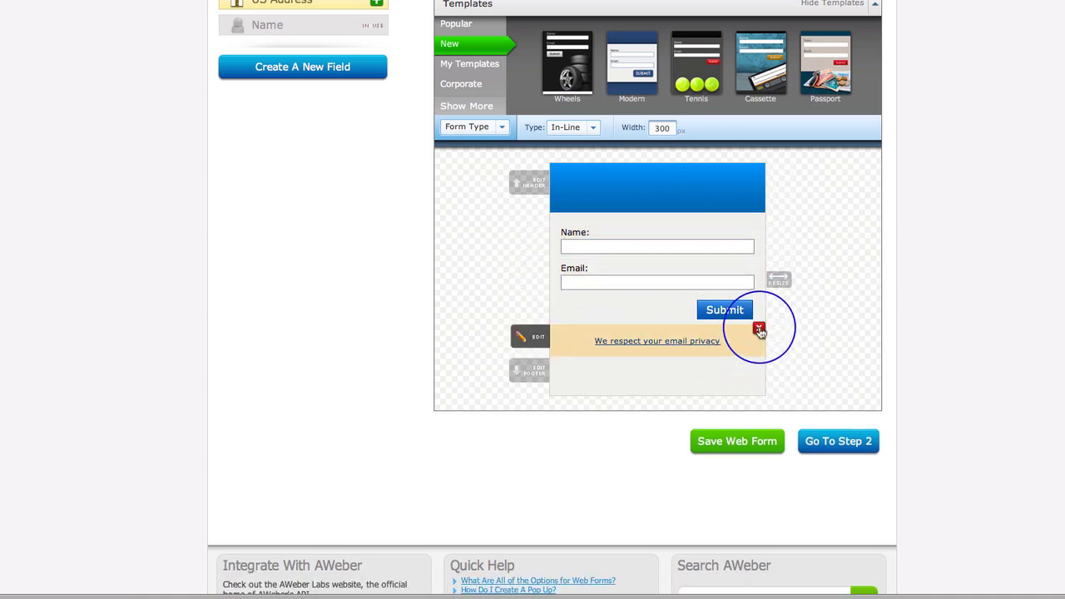
{"action": "left_click", "coordinate": [757, 329]}
{"action": "mouse_move", "coordinate": [759, 352]}
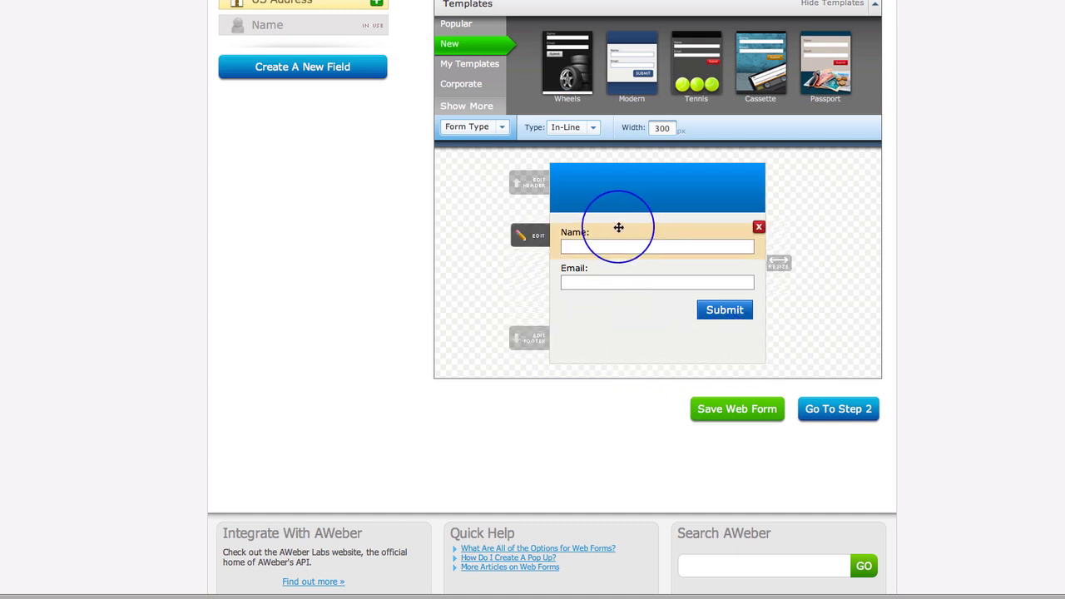
Enter "Click register to Get Our Free Gift Today!" as the form's header text.
{"action": "left_click", "coordinate": [539, 185]}
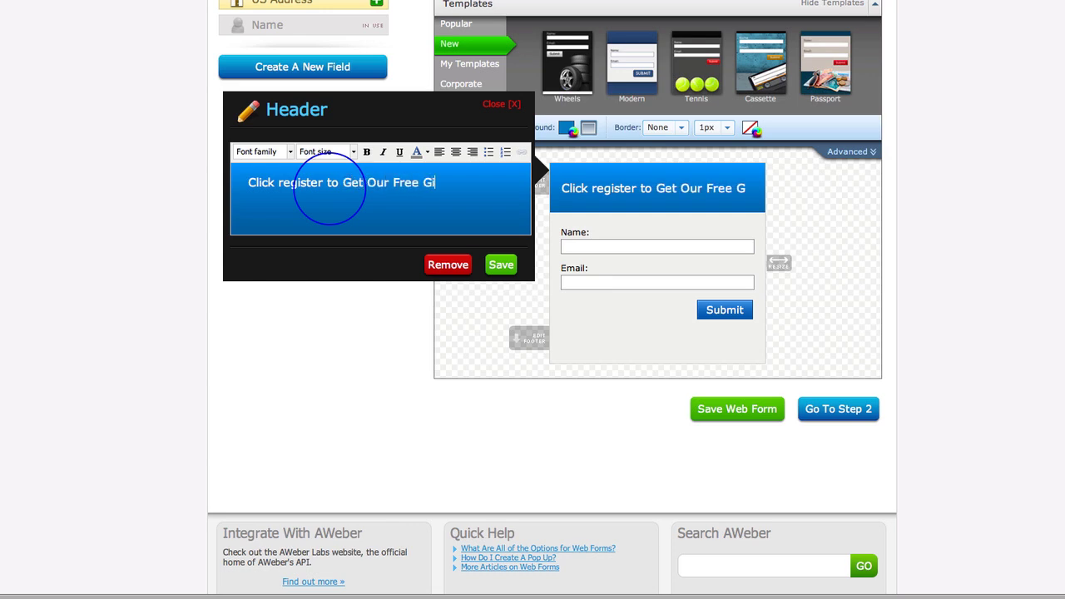
{"action": "type", "text": "Toda"}
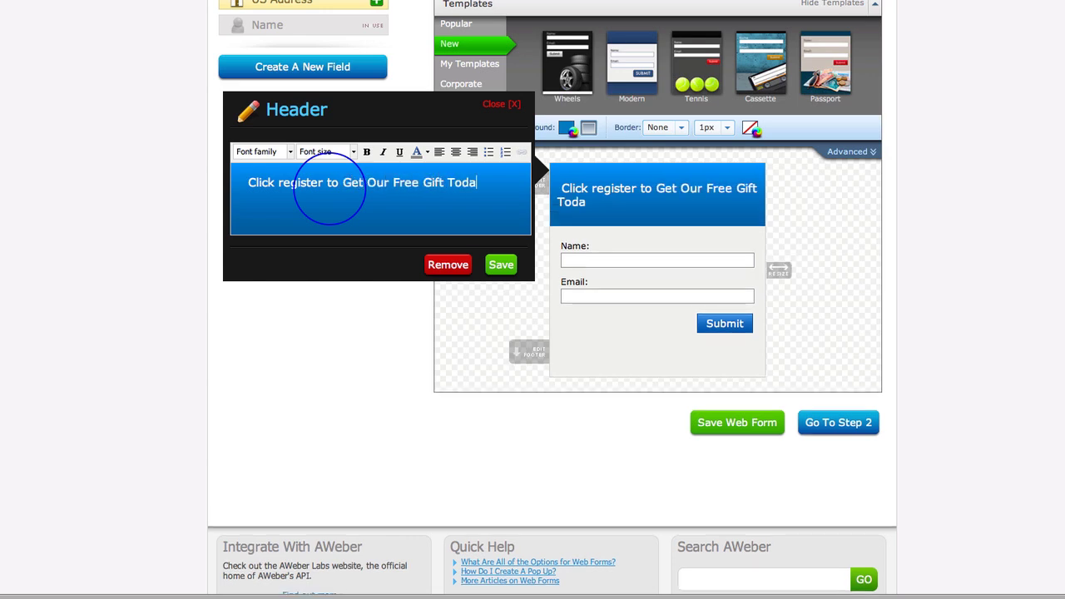
{"action": "type", "text": "y!"}
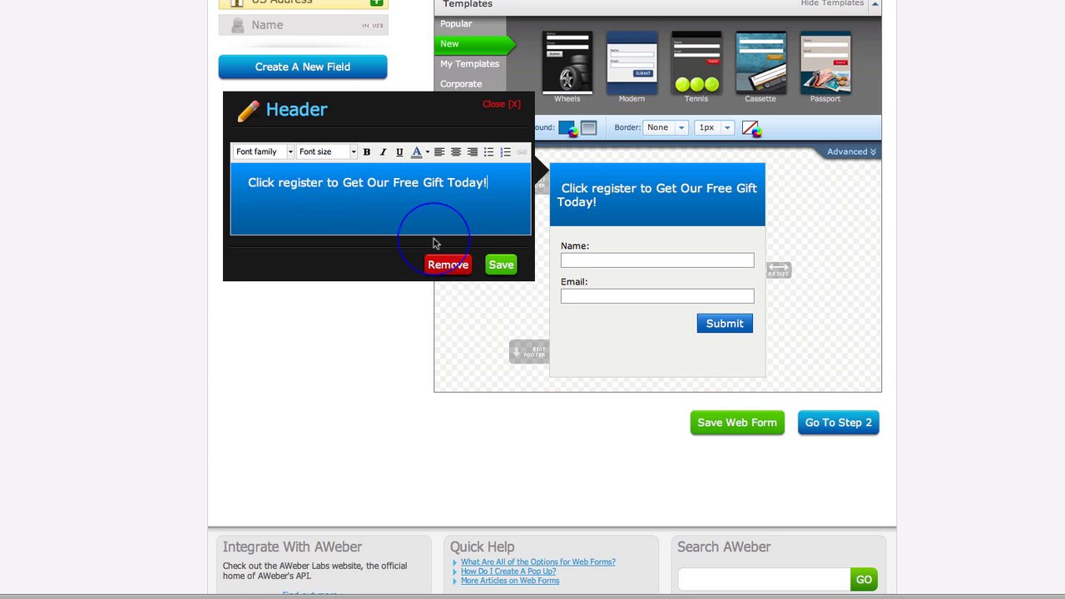
Center the header text, make it bold at 18px, and save the header.
{"action": "left_click", "coordinate": [250, 181]}
{"action": "left_click_drag", "start_coordinate": [249, 181], "coordinate": [466, 187]}
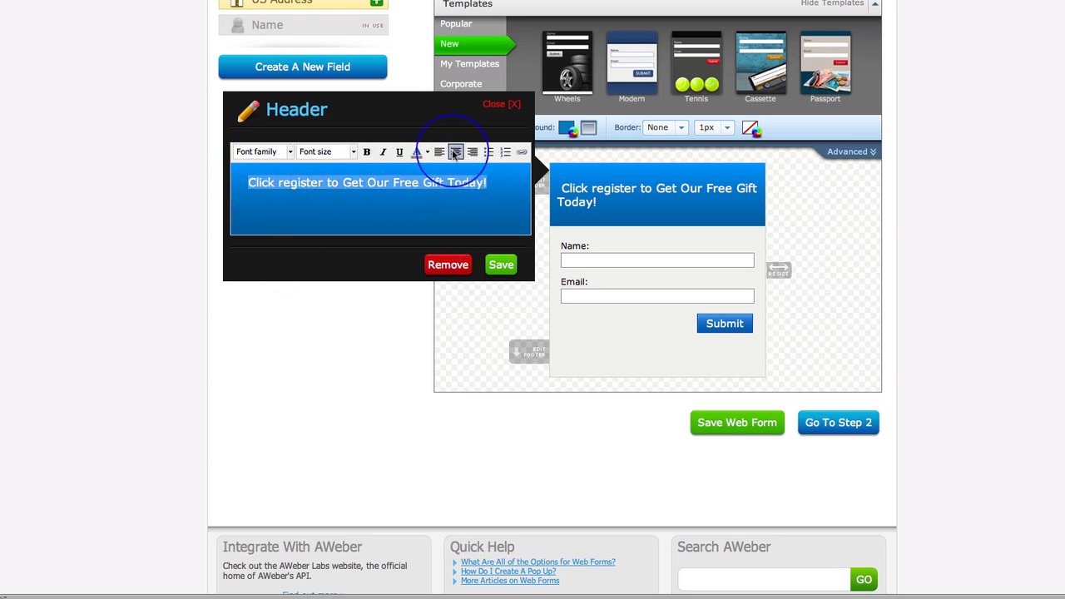
{"action": "left_click", "coordinate": [456, 151]}
{"action": "left_click", "coordinate": [367, 151]}
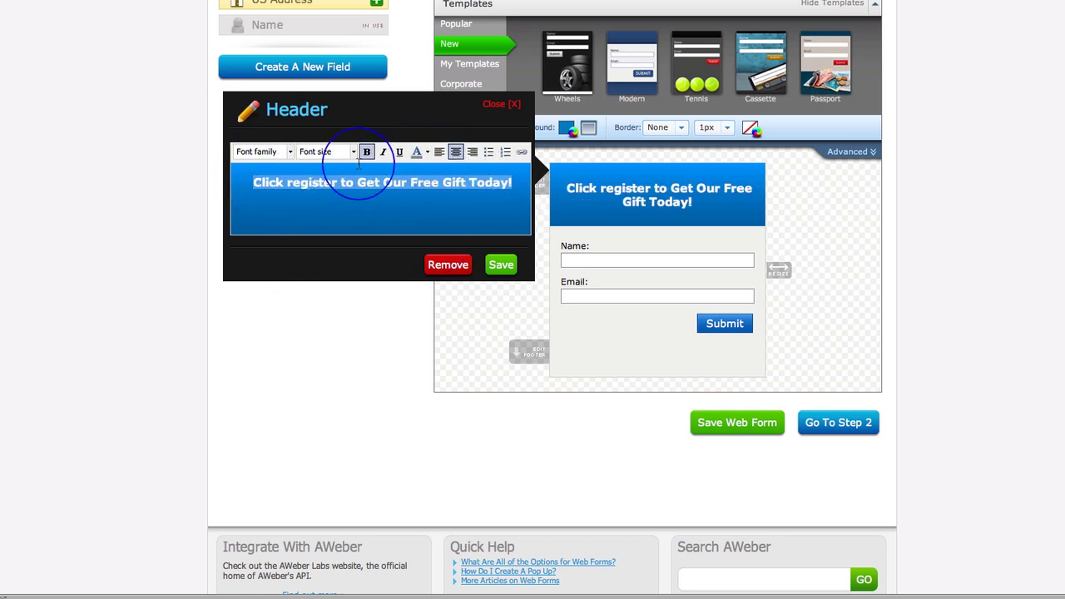
{"action": "left_click", "coordinate": [350, 156]}
{"action": "scroll", "coordinate": [332, 237], "scroll_direction": "down", "scroll_amount": 2}
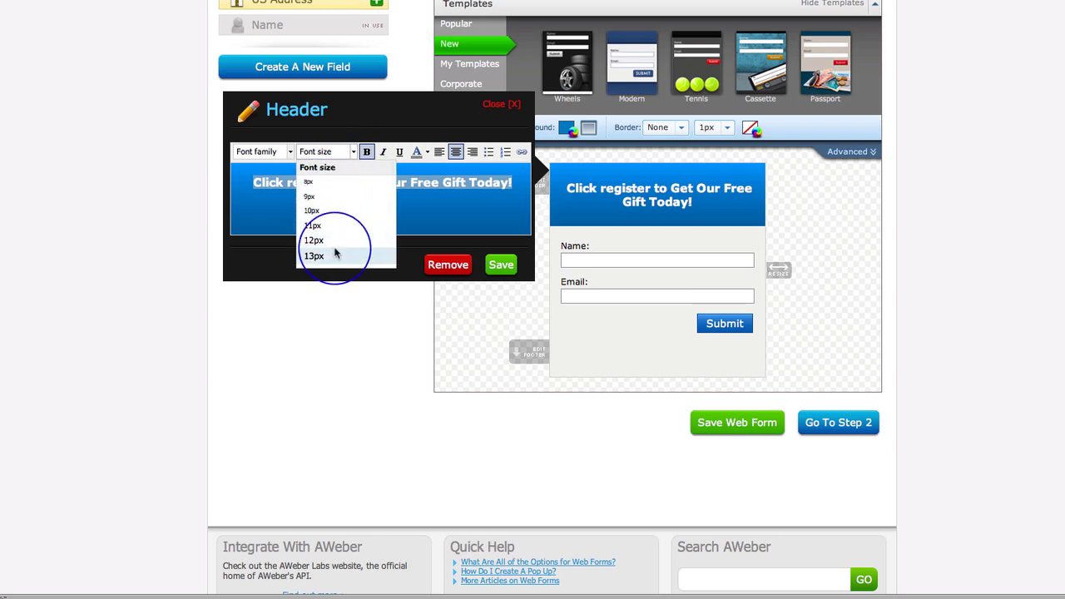
{"action": "left_click", "coordinate": [318, 243]}
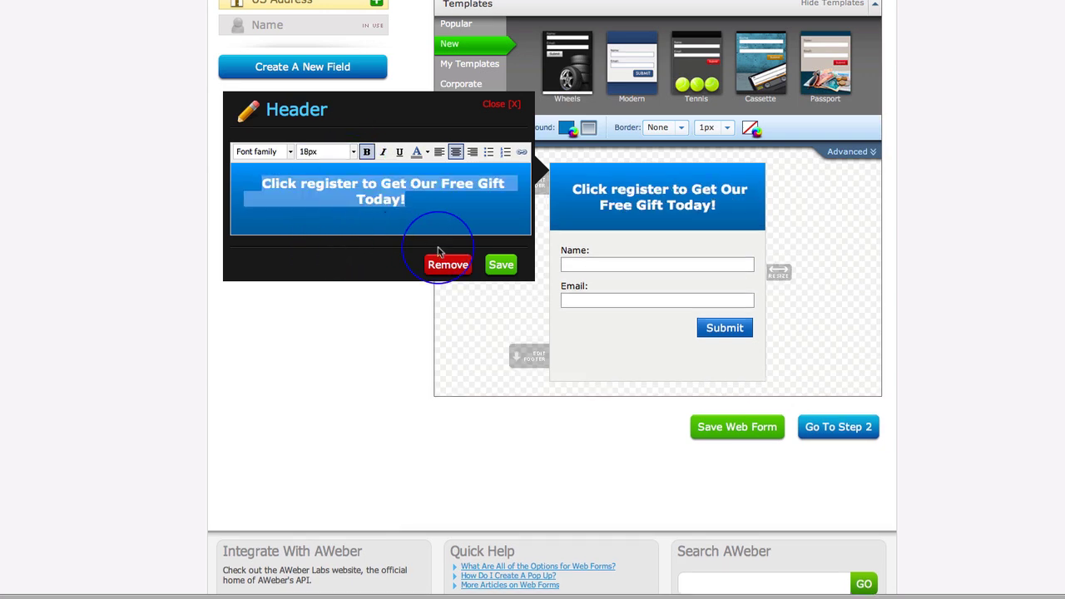
{"action": "left_click", "coordinate": [500, 265]}
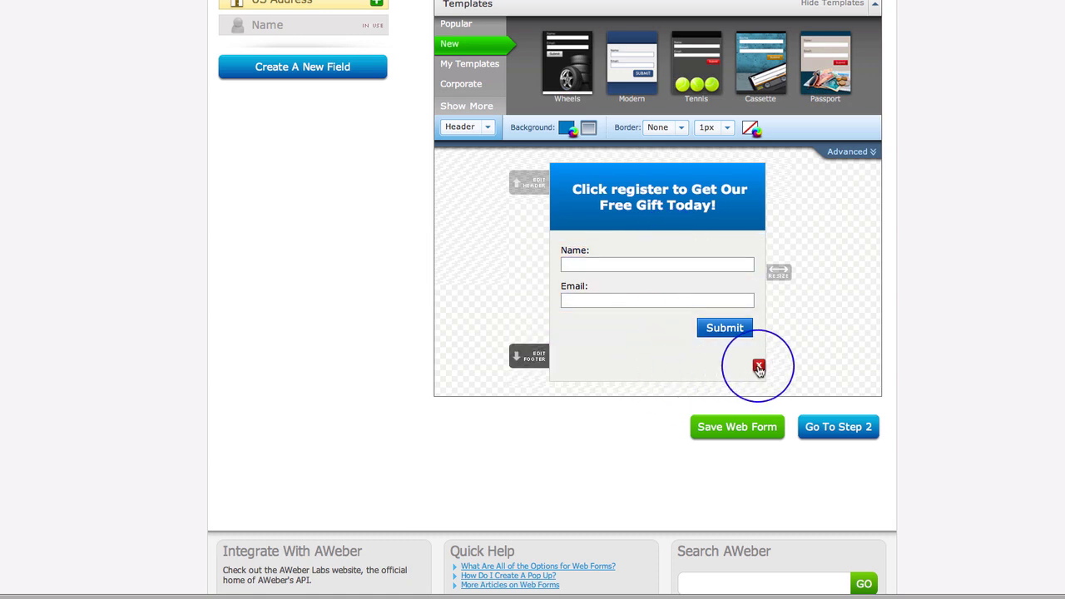
Remove the form's footer and save the web form.
{"action": "left_click", "coordinate": [754, 364]}
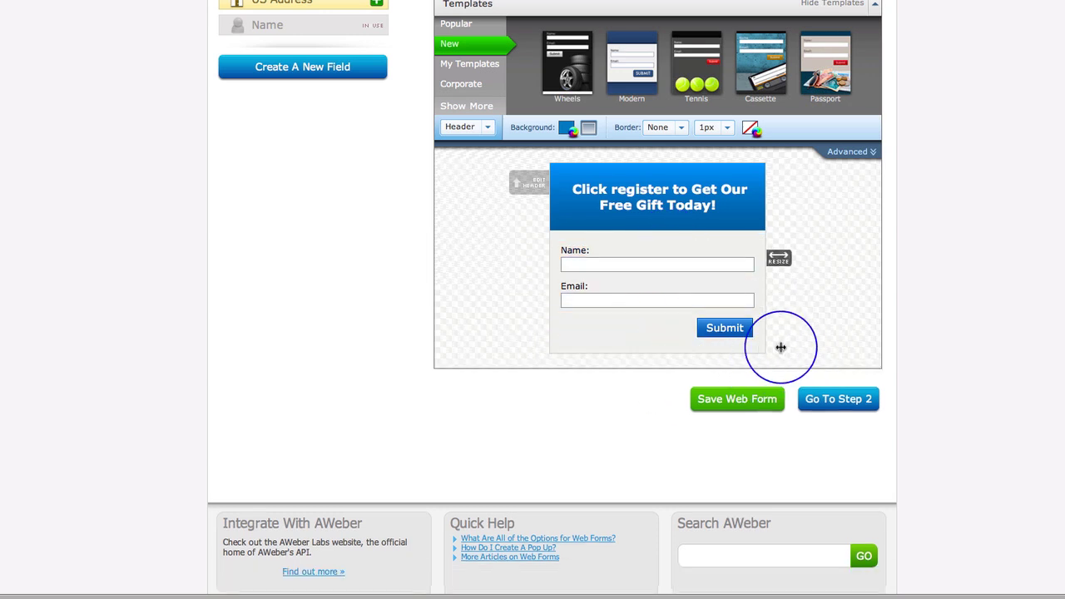
{"action": "left_click", "coordinate": [737, 400]}
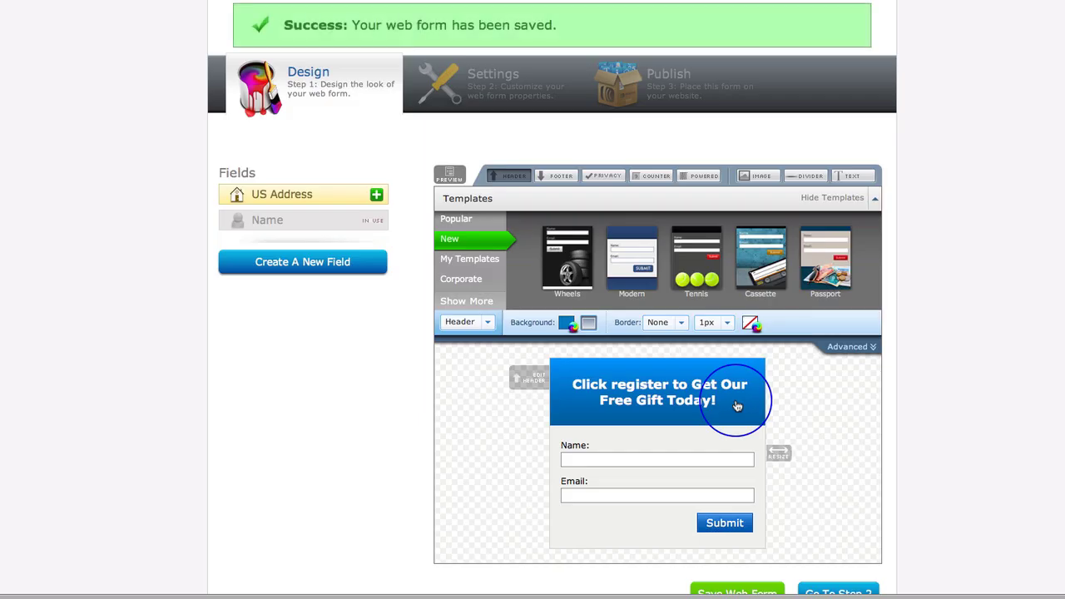
Go on to the form's basic settings and enable the Facebook registration form.
{"action": "scroll", "coordinate": [891, 488], "scroll_direction": "down", "scroll_amount": 2}
{"action": "left_click", "coordinate": [864, 497]}
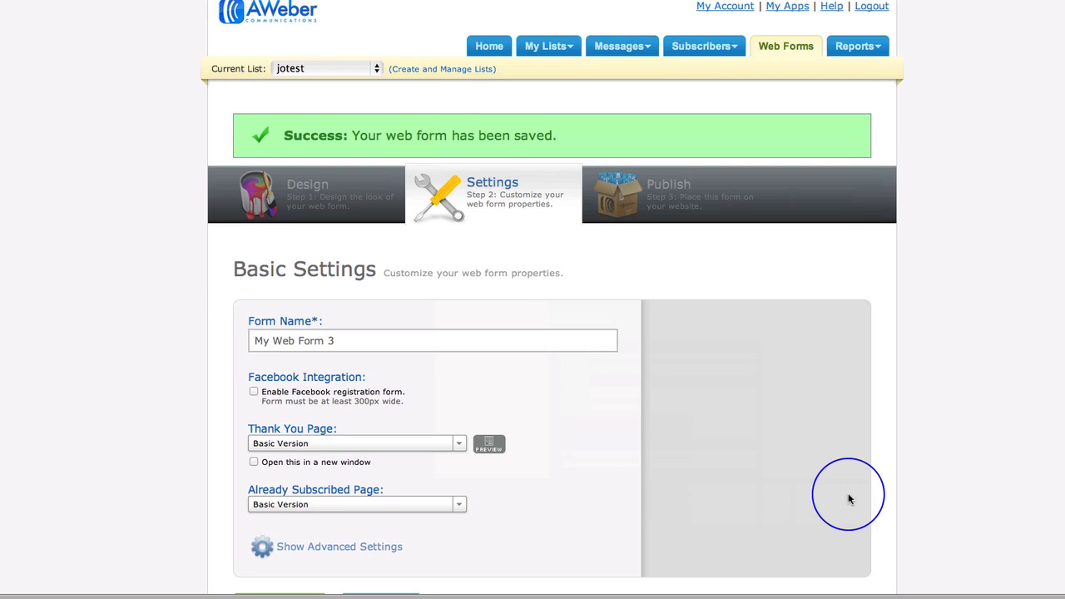
{"action": "scroll", "coordinate": [527, 428], "scroll_direction": "down", "scroll_amount": 3}
{"action": "left_click", "coordinate": [283, 125]}
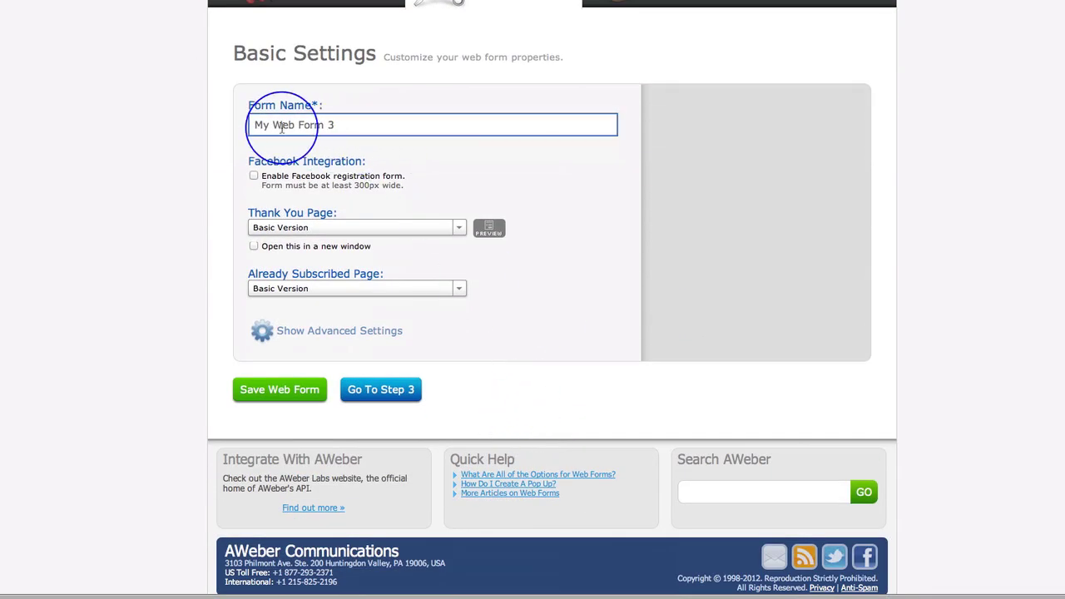
{"action": "left_click", "coordinate": [252, 178]}
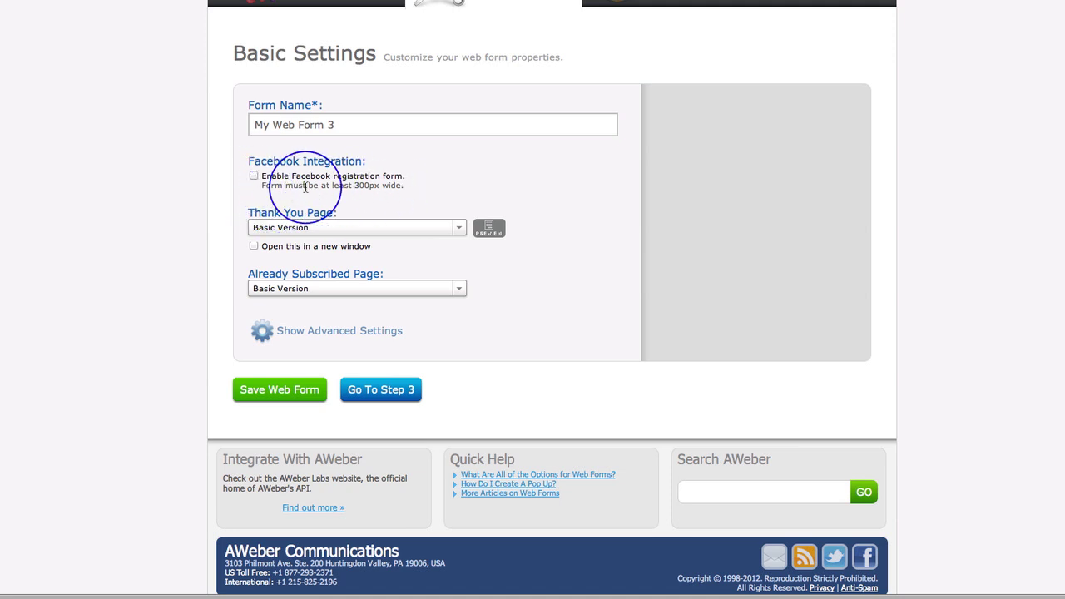
{"action": "left_click", "coordinate": [254, 175]}
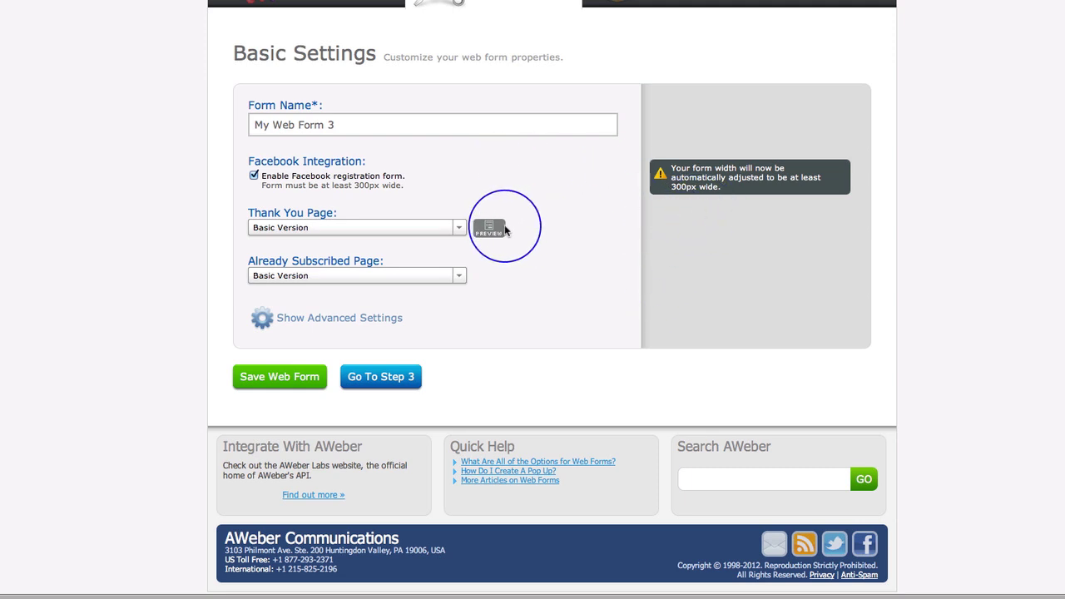
Set the thank you page to Audio Version and save the web form.
{"action": "left_click", "coordinate": [460, 227]}
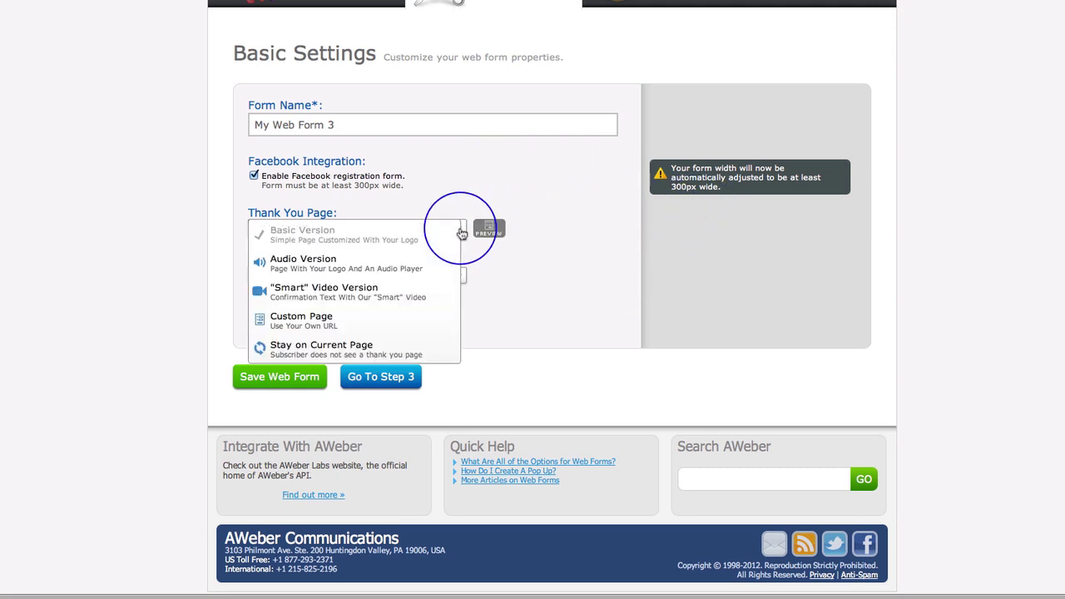
{"action": "left_click", "coordinate": [349, 270]}
{"action": "scroll", "coordinate": [511, 261], "scroll_direction": "down", "scroll_amount": 1}
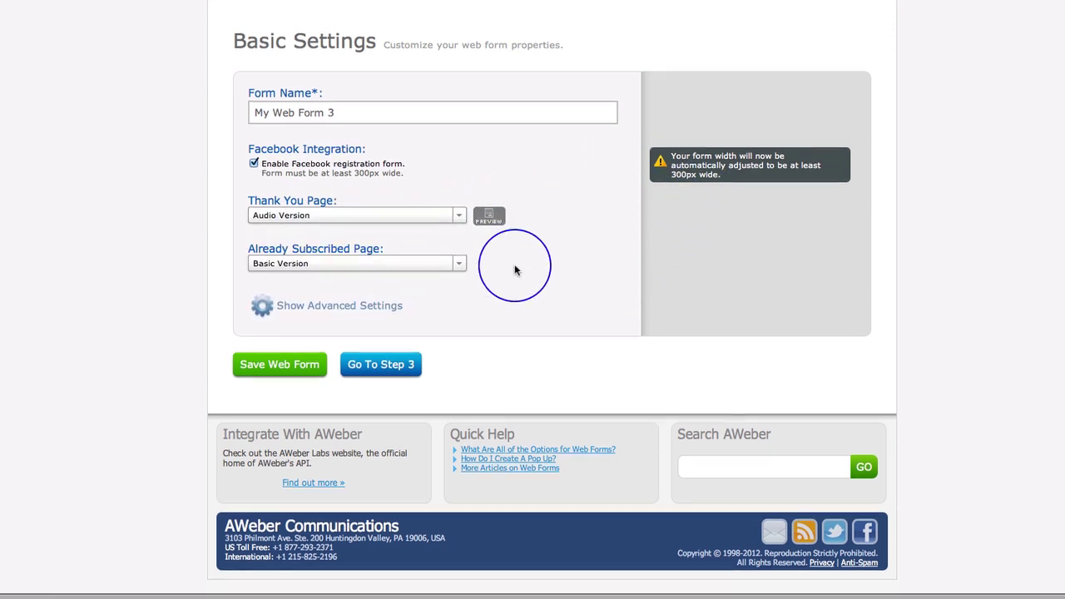
{"action": "left_click", "coordinate": [289, 356]}
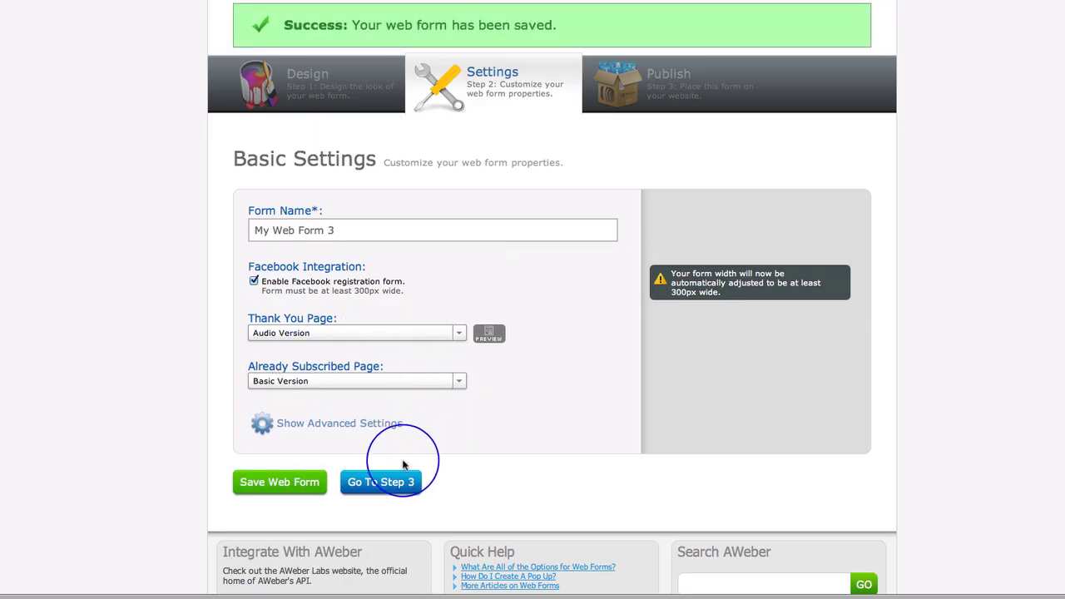
Go on to publishing, choose to install the form yourself, and show its Raw HTML Version.
{"action": "left_click", "coordinate": [382, 482]}
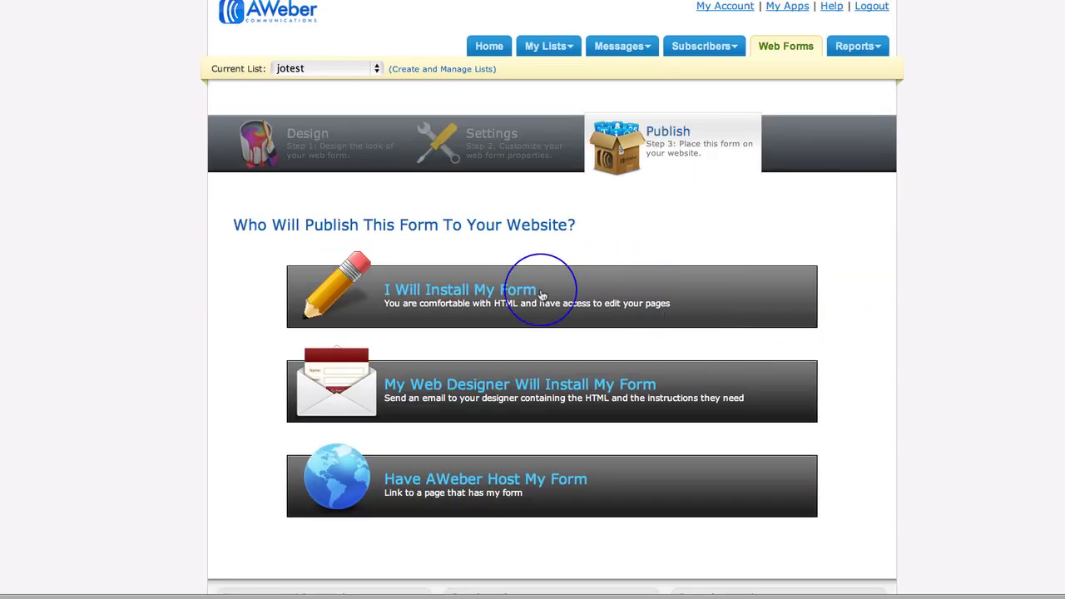
{"action": "left_click", "coordinate": [528, 297]}
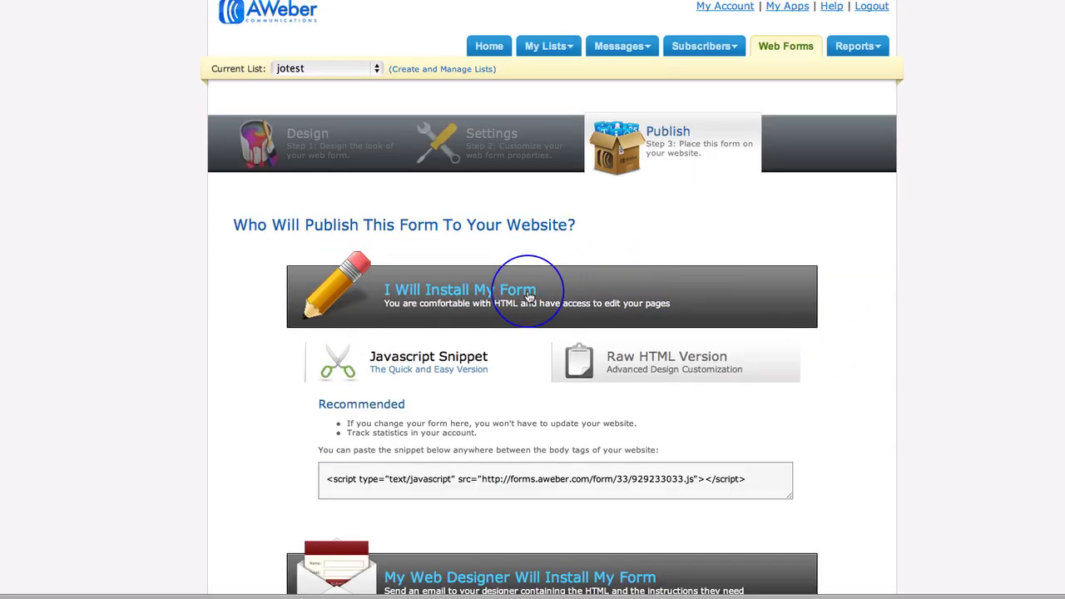
{"action": "scroll", "coordinate": [952, 351], "scroll_direction": "down", "scroll_amount": 3}
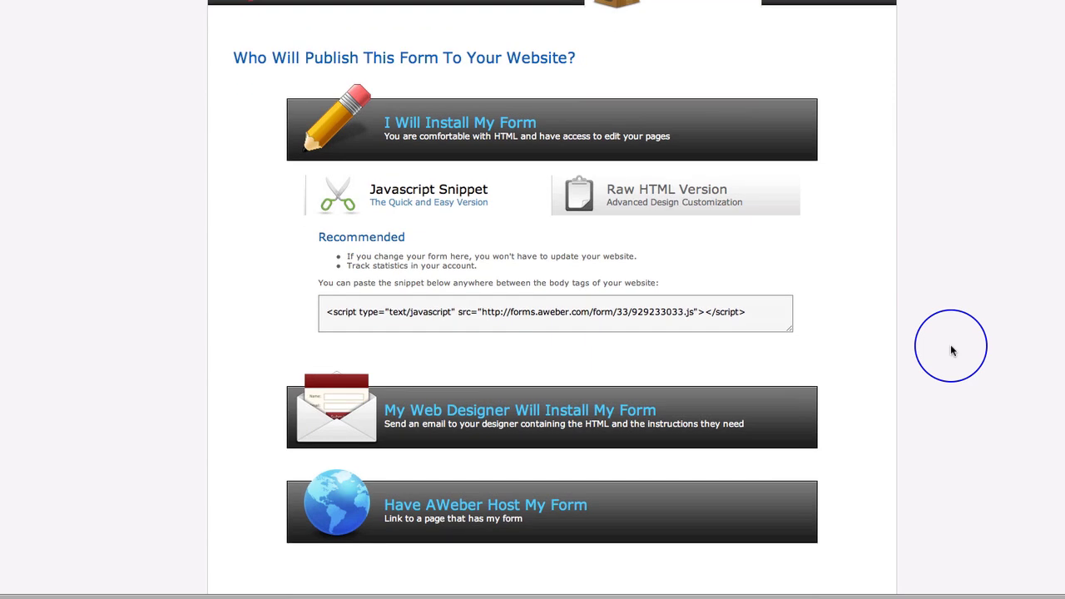
{"action": "left_click", "coordinate": [688, 196]}
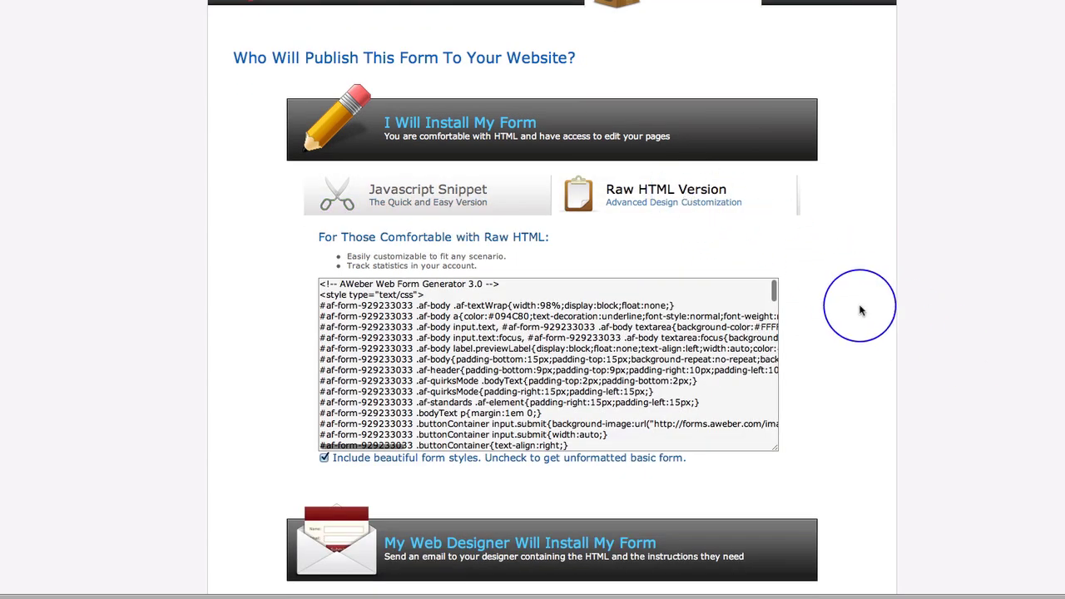
Select the form's entire raw HTML code in its code box.
{"action": "scroll", "coordinate": [860, 305], "scroll_direction": "down", "scroll_amount": 2}
{"action": "left_click", "coordinate": [473, 239]}
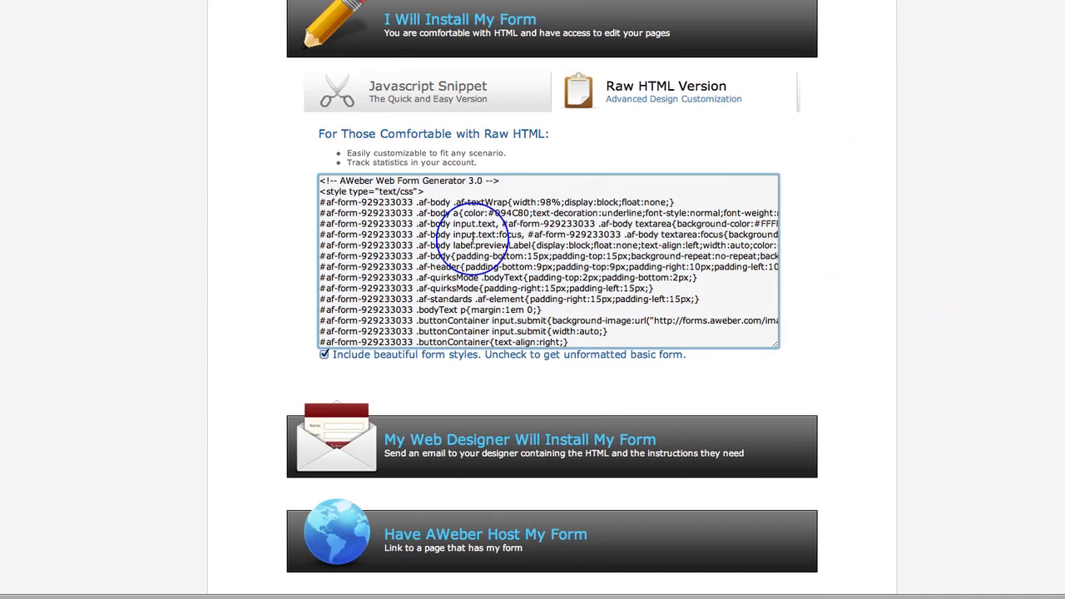
{"action": "key", "text": "super+a"}
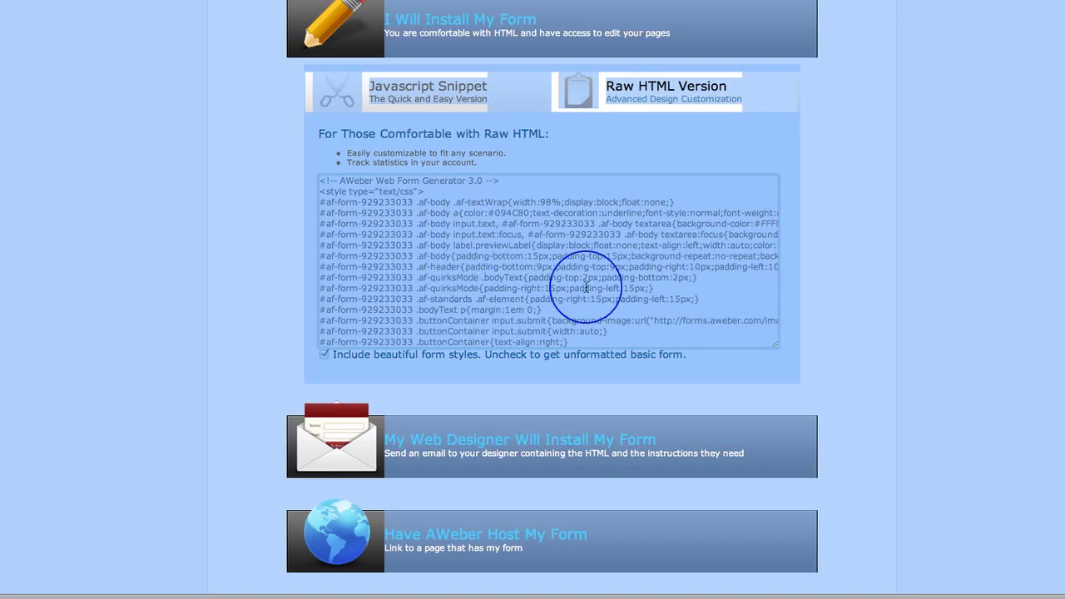
{"action": "left_click", "coordinate": [524, 291]}
{"action": "key", "text": "super+a"}
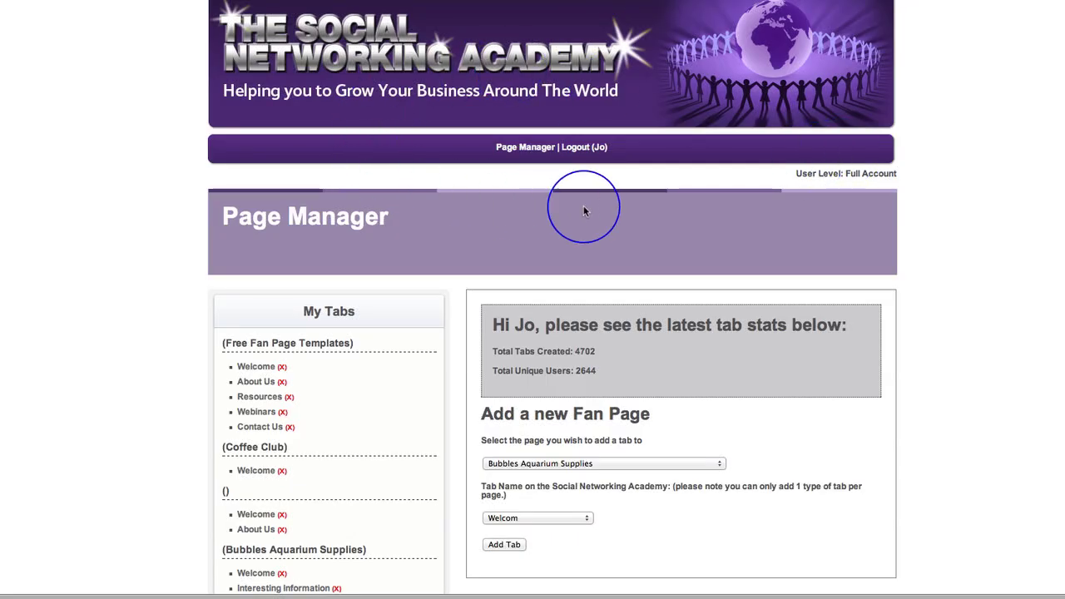
Try to add a Join Us tab to the test page for The Social Networking Academy in the Page Manager.
{"action": "scroll", "coordinate": [964, 241], "scroll_direction": "down", "scroll_amount": 5}
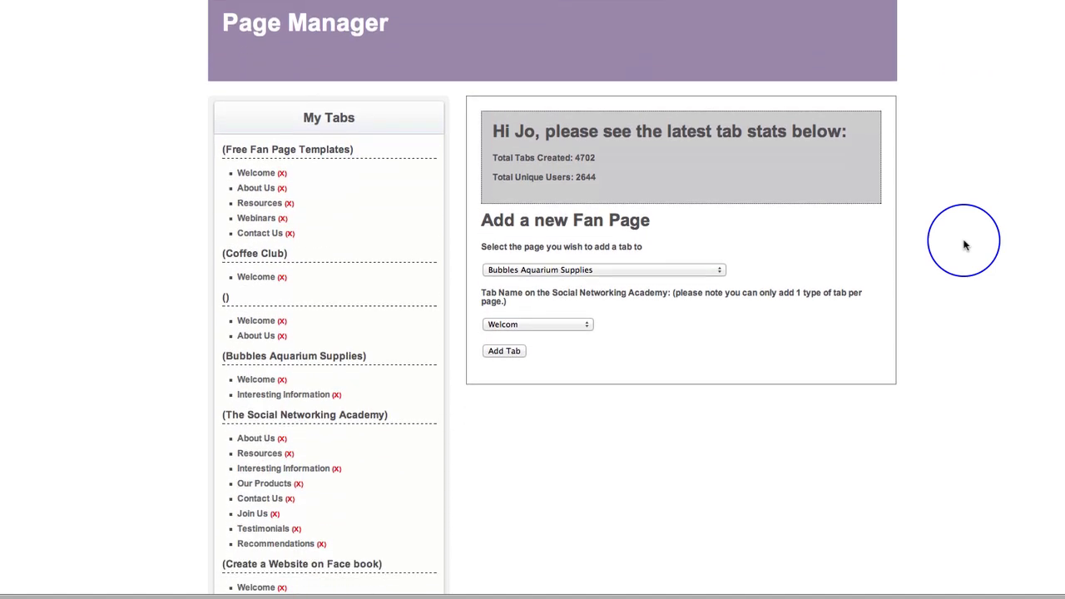
{"action": "scroll", "coordinate": [964, 244], "scroll_direction": "down", "scroll_amount": 5}
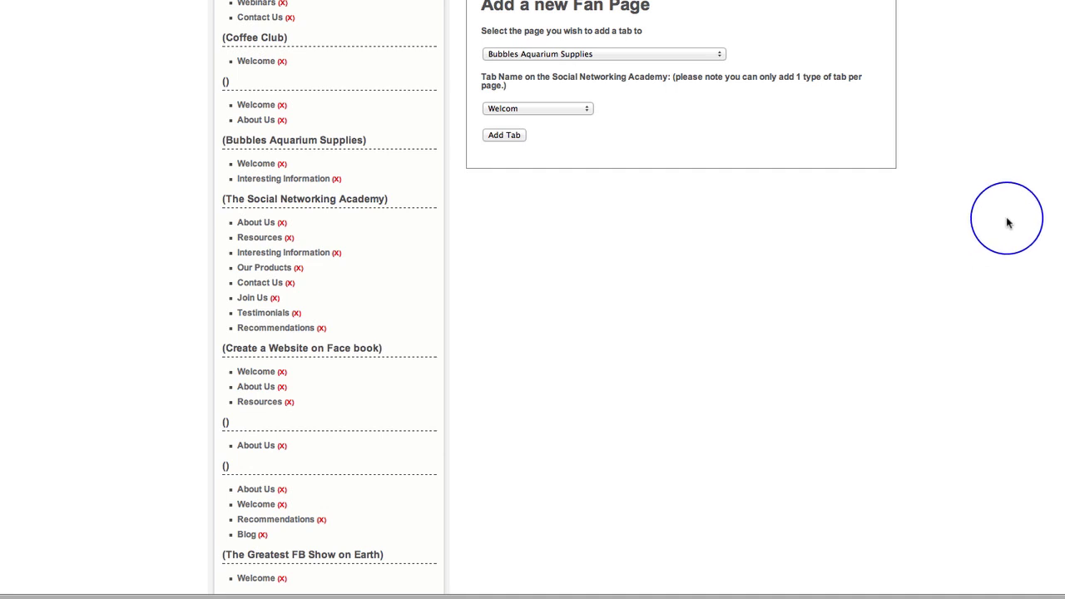
{"action": "scroll", "coordinate": [995, 229], "scroll_direction": "up", "scroll_amount": 5}
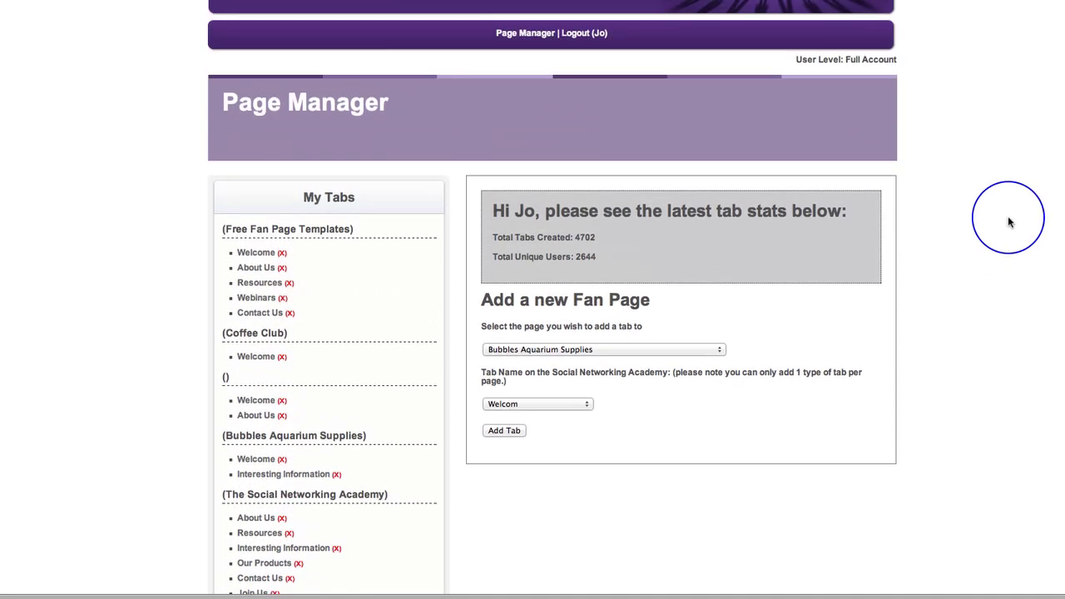
{"action": "scroll", "coordinate": [1008, 223], "scroll_direction": "down", "scroll_amount": 5}
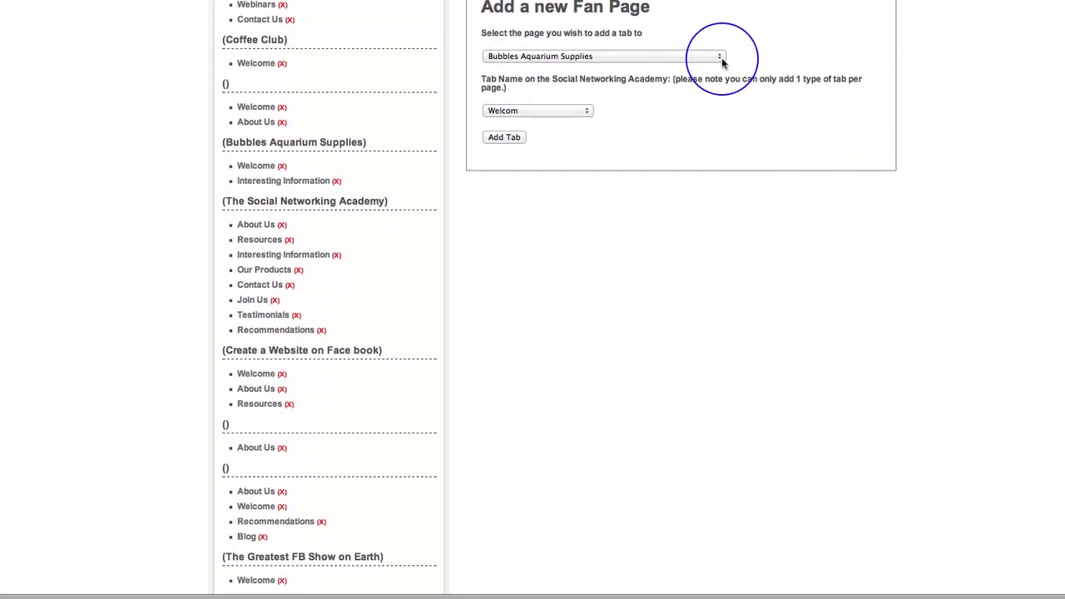
{"action": "left_click", "coordinate": [721, 55]}
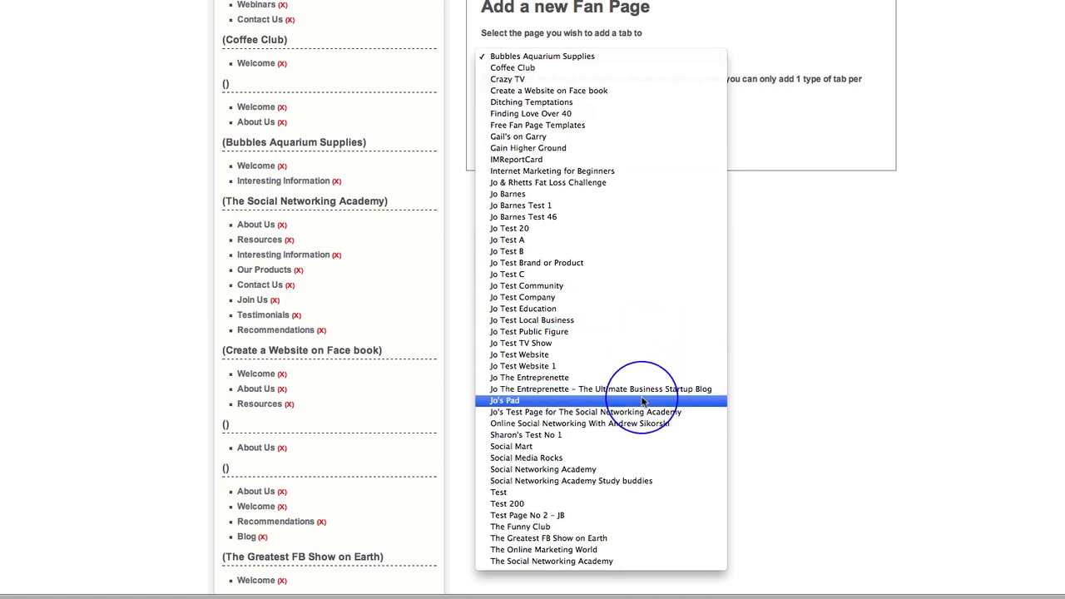
{"action": "left_click", "coordinate": [582, 412]}
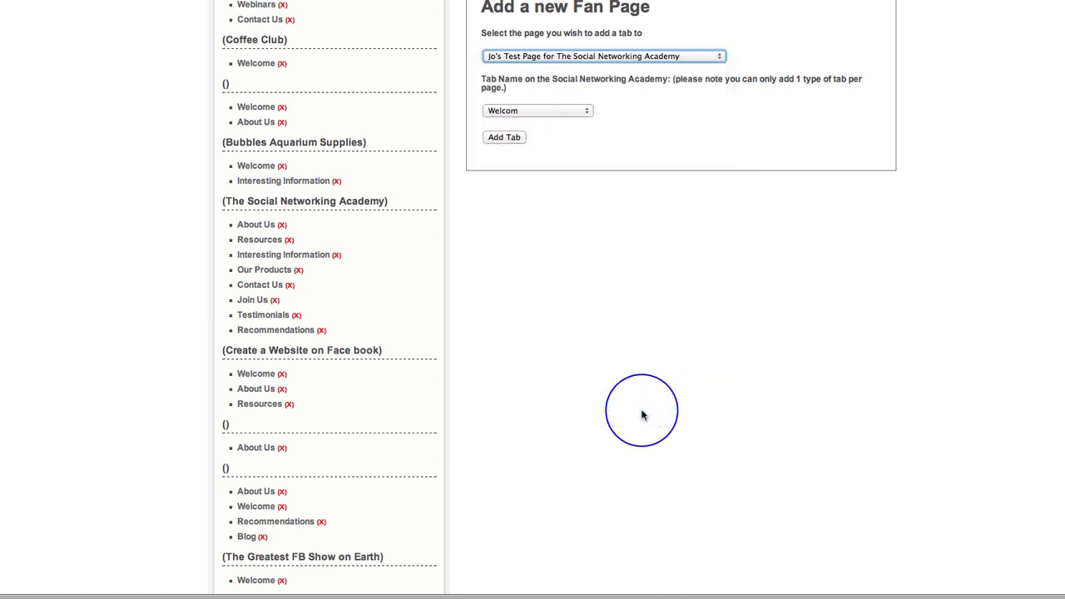
{"action": "left_click", "coordinate": [587, 115]}
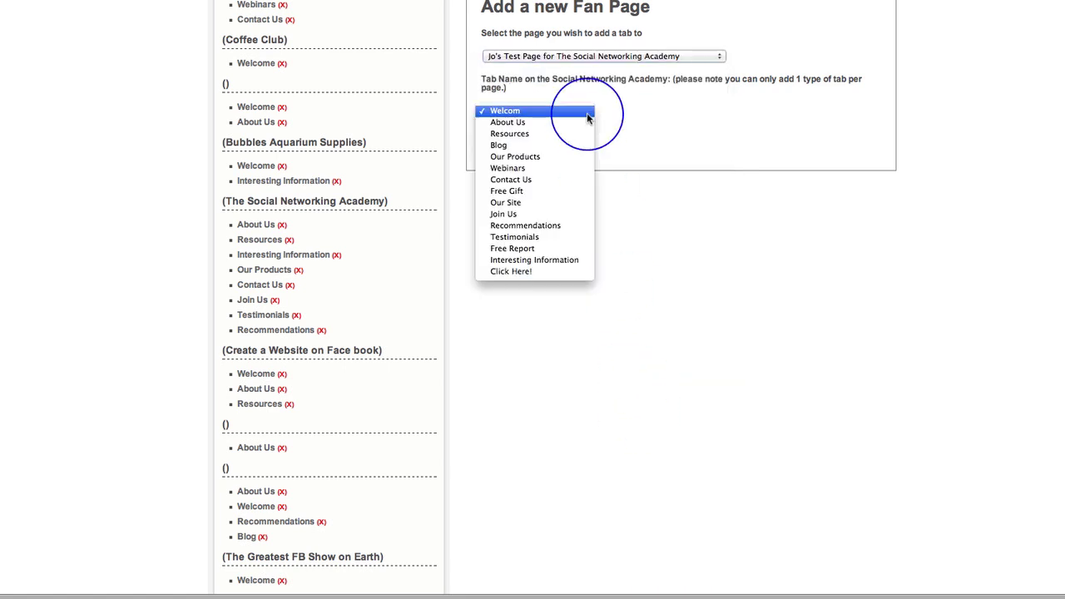
{"action": "left_click", "coordinate": [528, 218]}
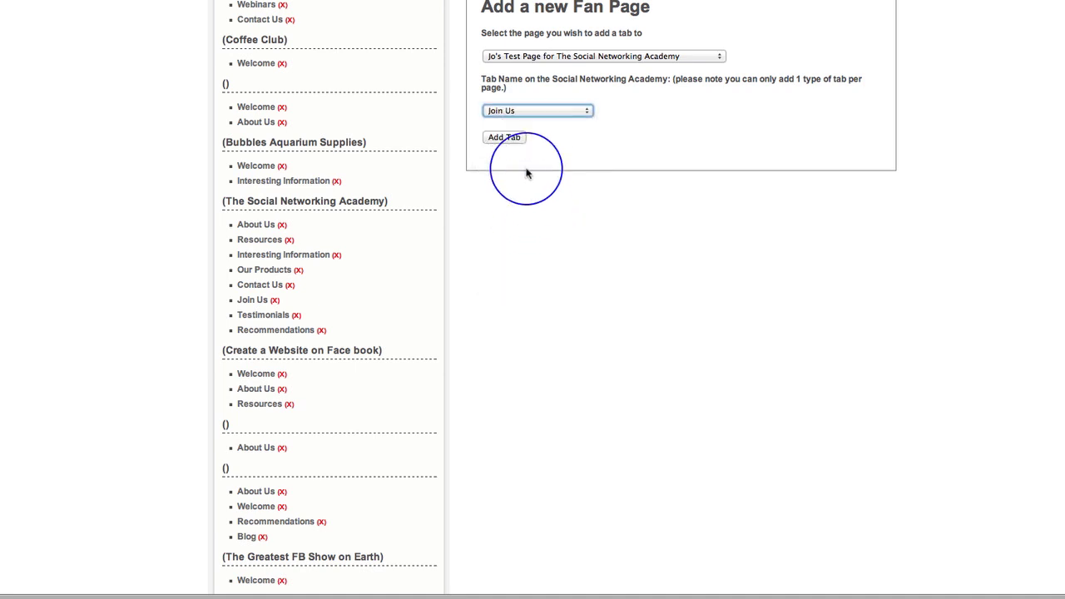
{"action": "left_click", "coordinate": [503, 139]}
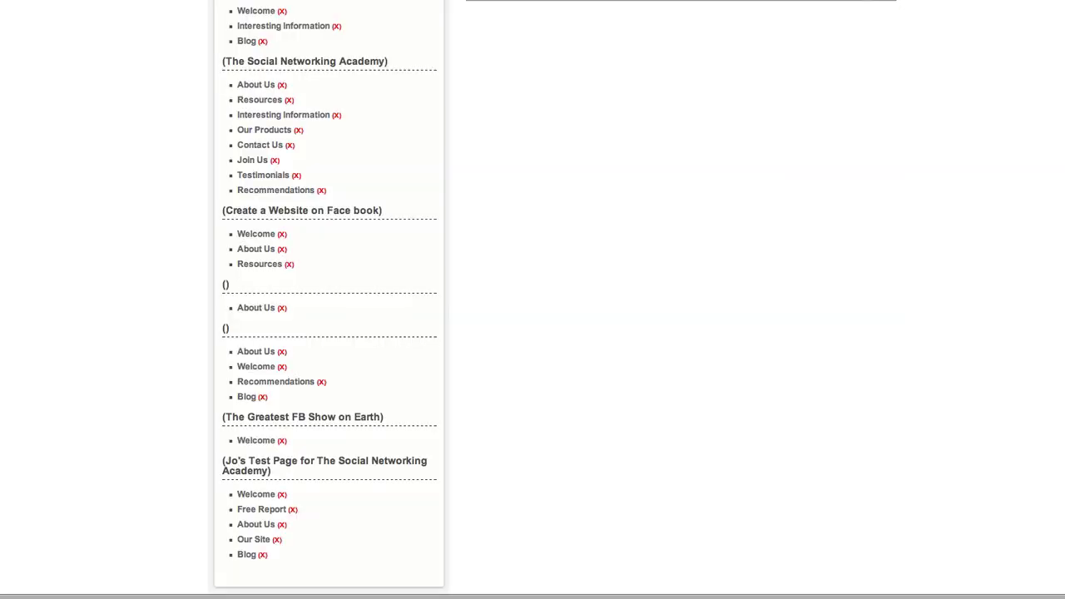
Open the Blog tab of the test page for The Social Networking Academy in the Tab Editor.
{"action": "scroll", "coordinate": [726, 142], "scroll_direction": "up", "scroll_amount": 5}
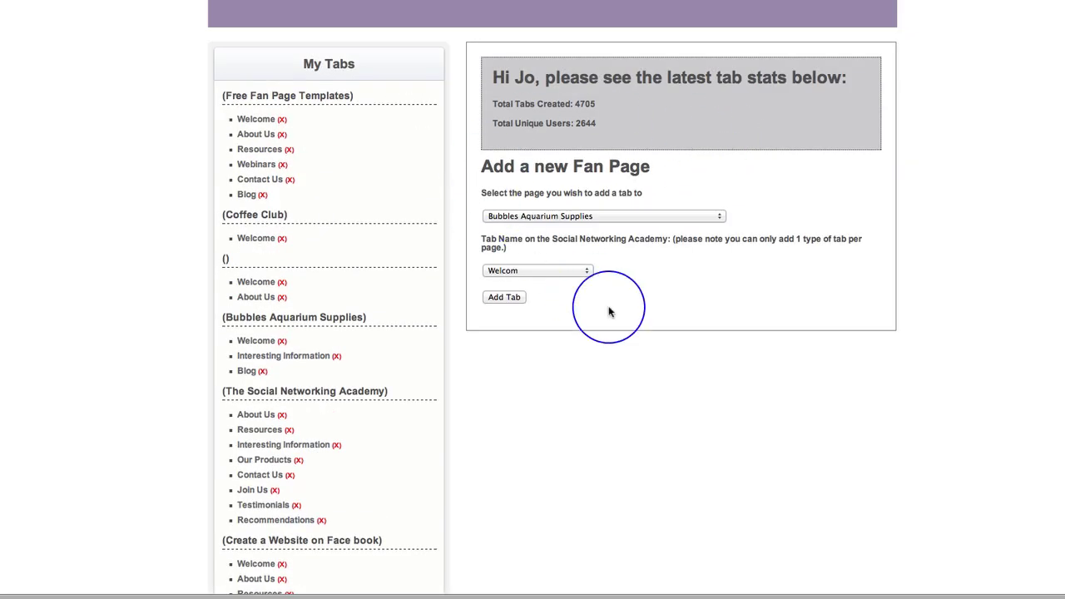
{"action": "scroll", "coordinate": [736, 302], "scroll_direction": "down", "scroll_amount": 5}
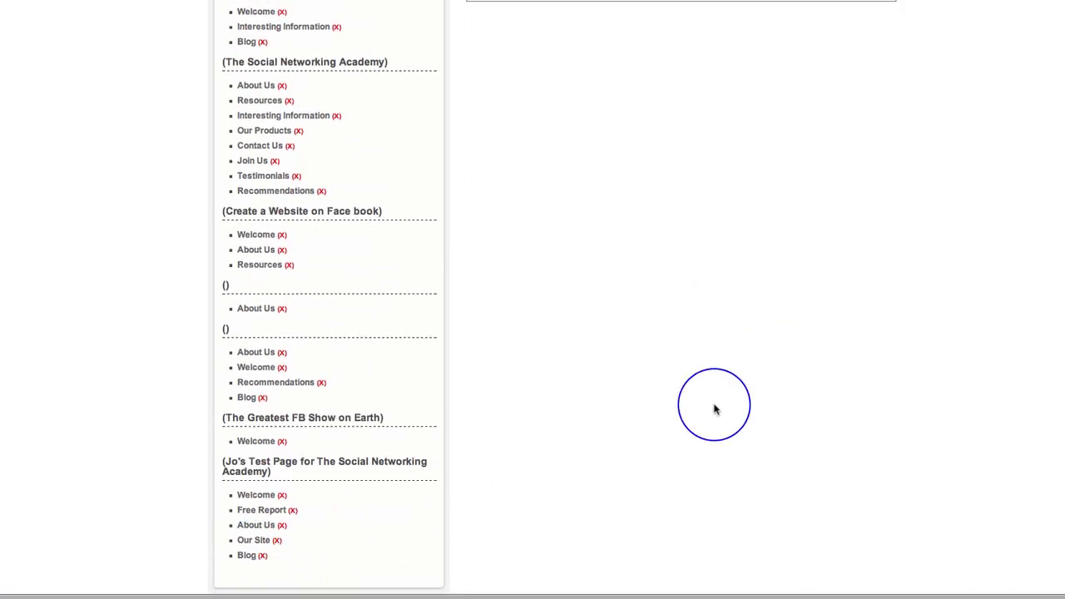
{"action": "scroll", "coordinate": [713, 405], "scroll_direction": "up", "scroll_amount": 5}
{"action": "left_click", "coordinate": [586, 216]}
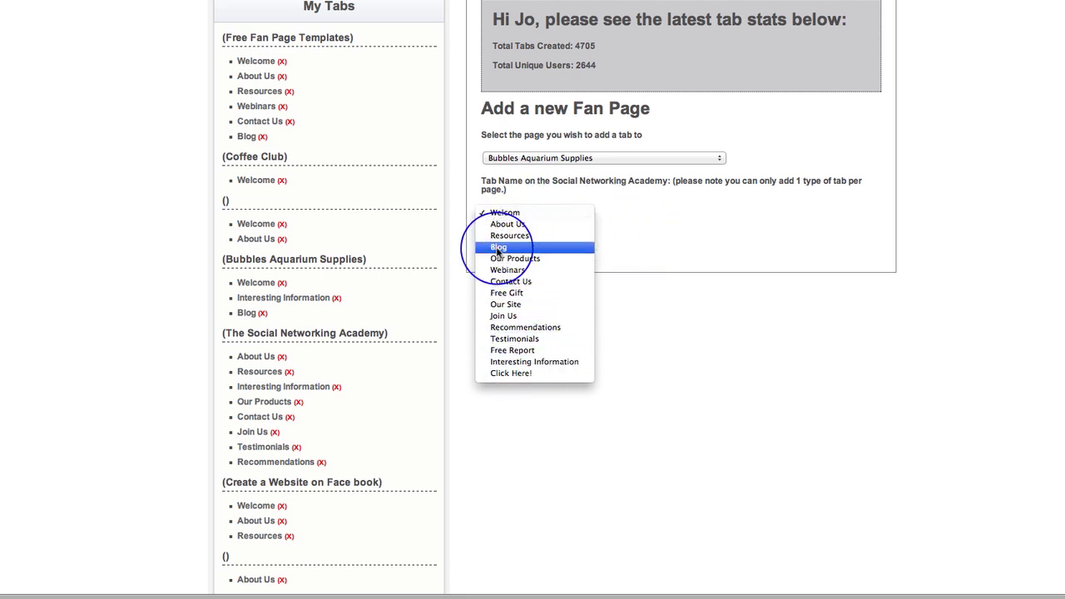
{"action": "left_click", "coordinate": [660, 227]}
{"action": "scroll", "coordinate": [528, 245], "scroll_direction": "down", "scroll_amount": 5}
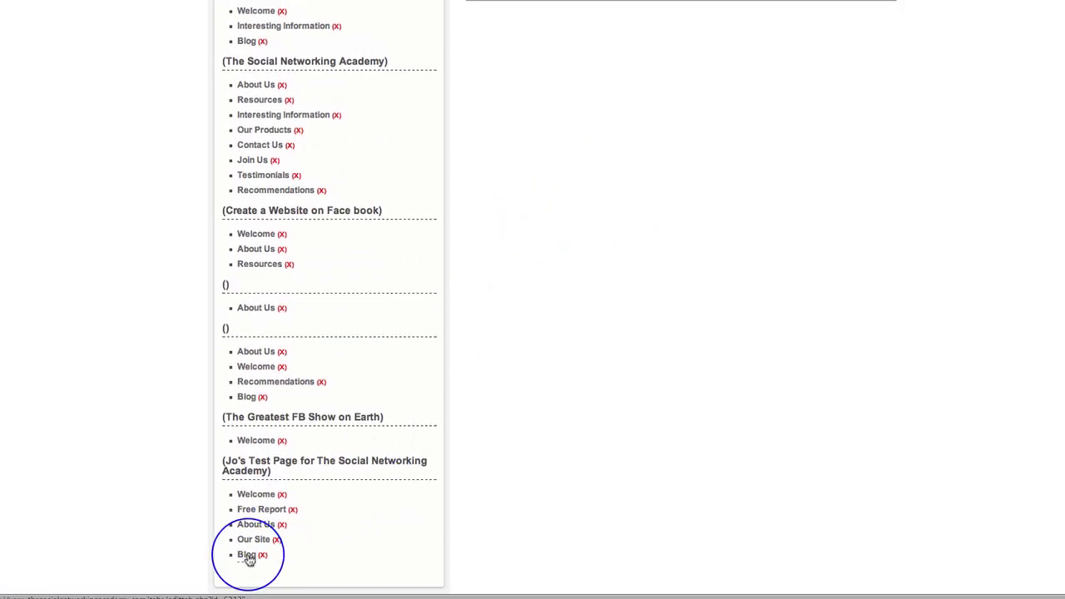
{"action": "left_click", "coordinate": [246, 555]}
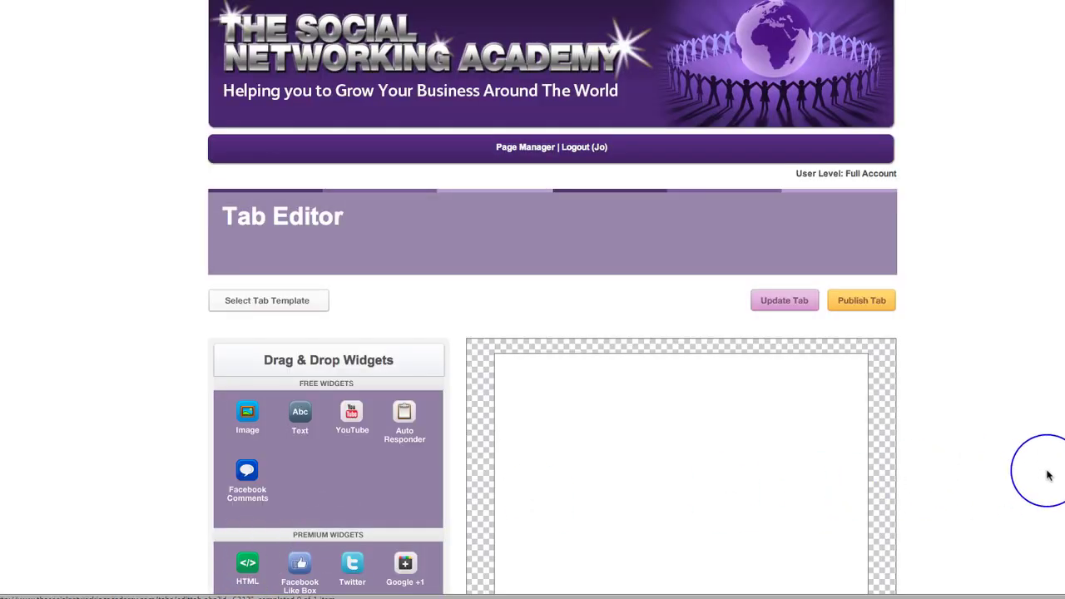
Set the tab's height to 930 px in the general settings.
{"action": "scroll", "coordinate": [1049, 475], "scroll_direction": "down", "scroll_amount": 3}
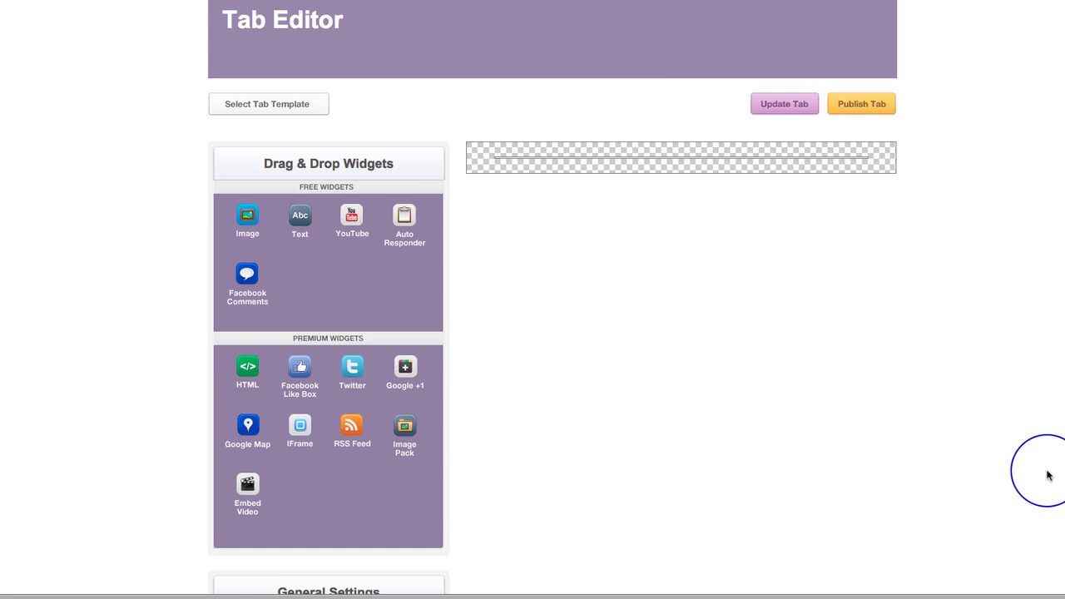
{"action": "scroll", "coordinate": [1049, 476], "scroll_direction": "down", "scroll_amount": 3}
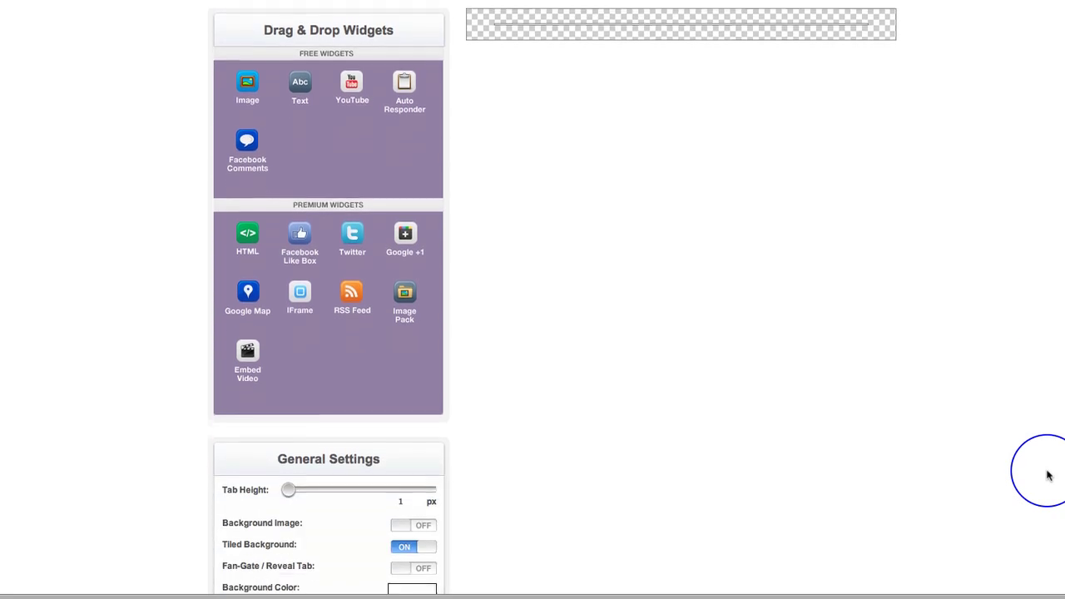
{"action": "left_click_drag", "start_coordinate": [291, 425], "coordinate": [356, 425]}
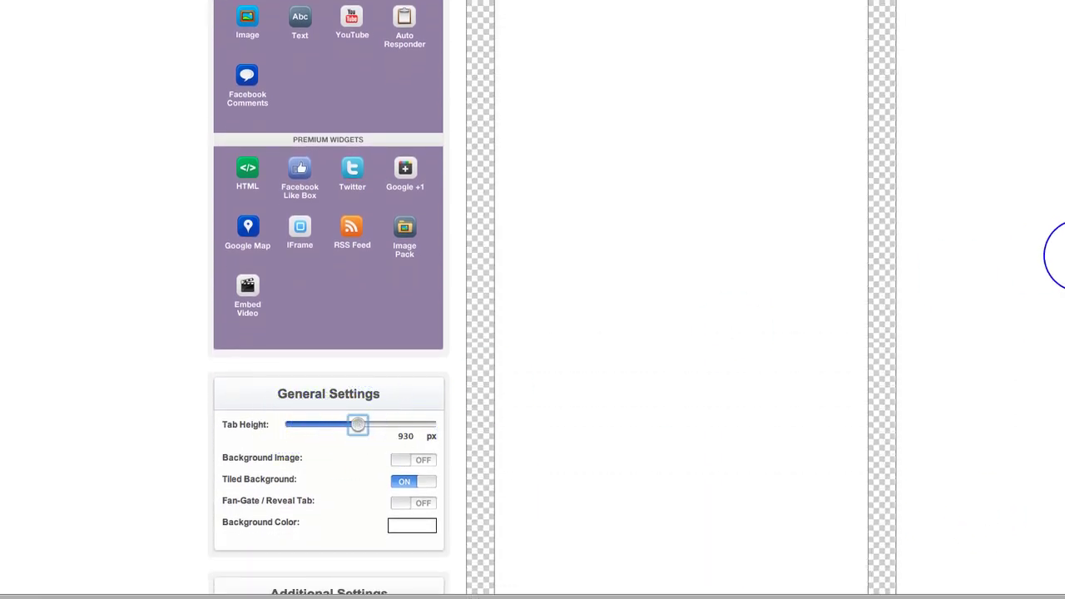
Add an Auto Responder widget to the tab canvas using the copied AWeber form's raw HTML code.
{"action": "scroll", "coordinate": [1057, 250], "scroll_direction": "down", "scroll_amount": 2}
{"action": "scroll", "coordinate": [1061, 253], "scroll_direction": "up", "scroll_amount": 4}
{"action": "scroll", "coordinate": [1057, 254], "scroll_direction": "up", "scroll_amount": 2}
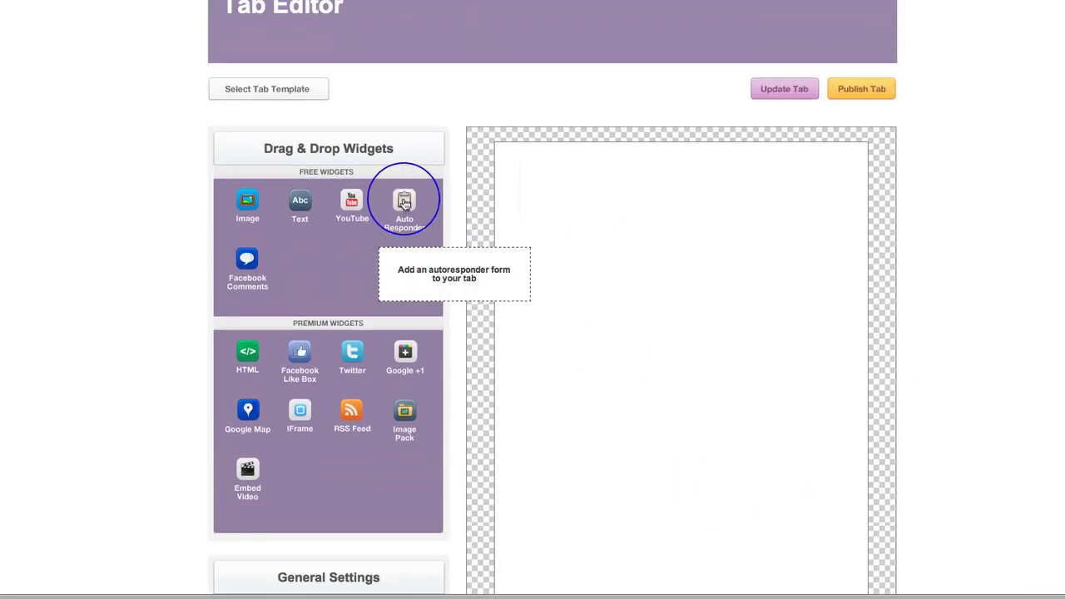
{"action": "left_click_drag", "start_coordinate": [405, 203], "coordinate": [666, 266]}
{"action": "left_click", "coordinate": [404, 142]}
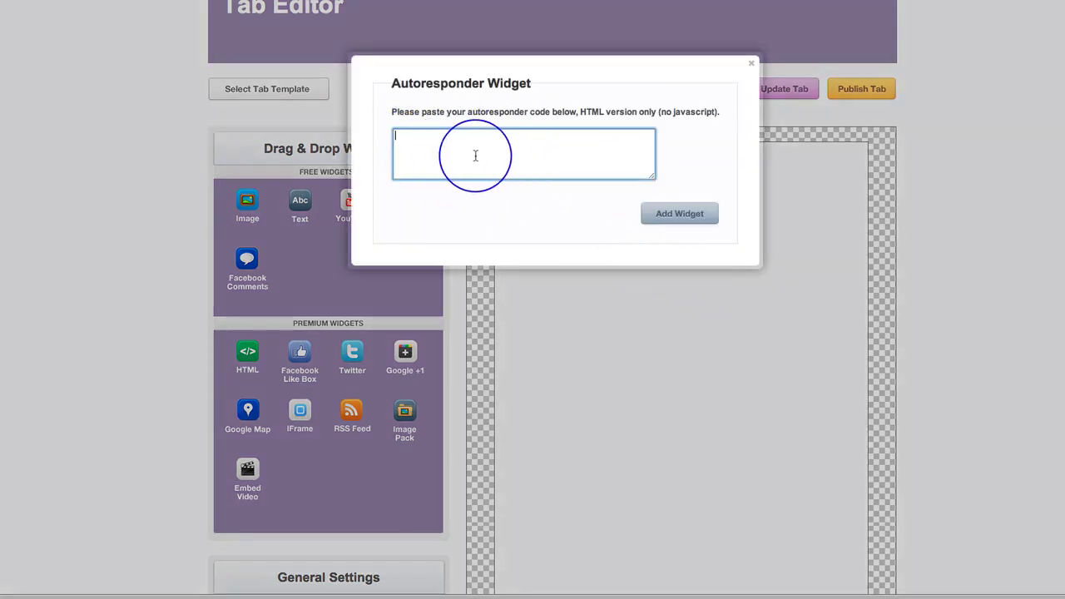
{"action": "key", "text": "ctrl+v"}
{"action": "scroll", "coordinate": [508, 158], "scroll_direction": "up", "scroll_amount": 3}
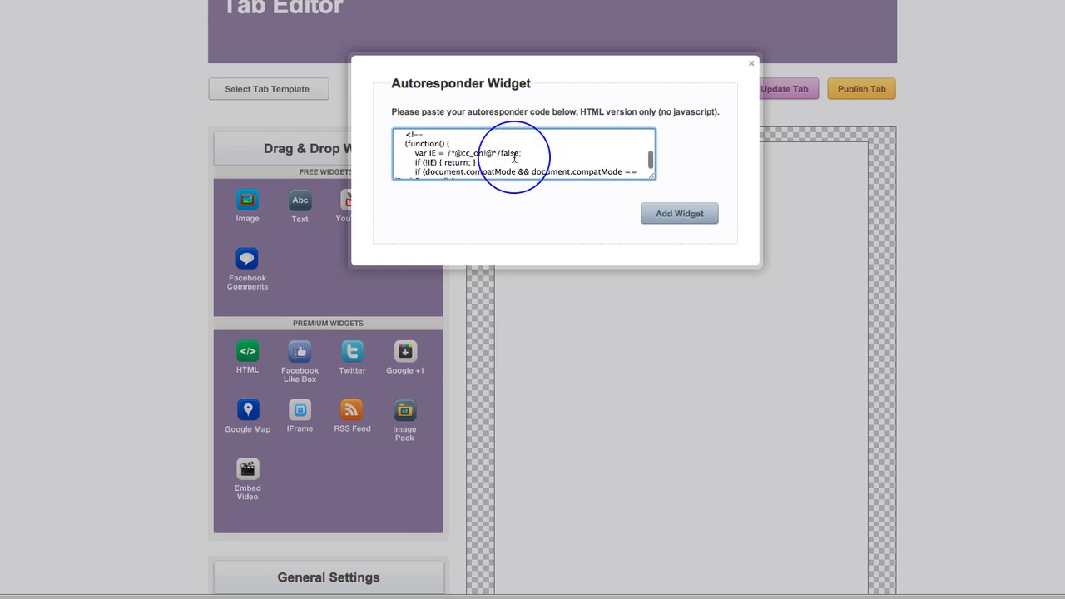
{"action": "scroll", "coordinate": [512, 162], "scroll_direction": "up", "scroll_amount": 2}
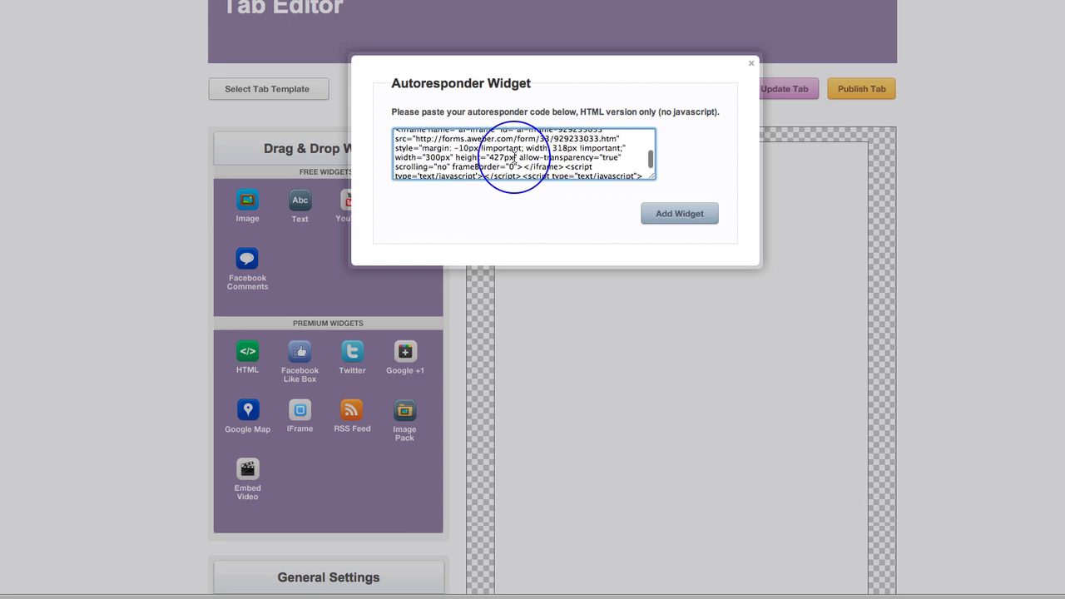
{"action": "left_click", "coordinate": [676, 214]}
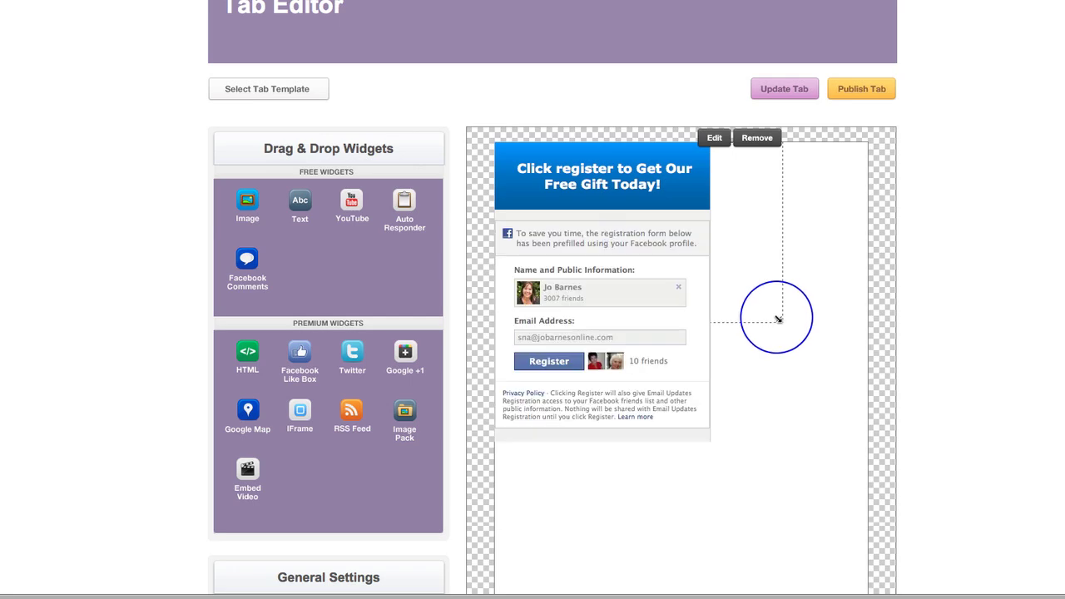
Resize the registration form widget to fit its form and move it to the lower middle of the canvas.
{"action": "left_click_drag", "start_coordinate": [778, 320], "coordinate": [706, 440]}
{"action": "left_click_drag", "start_coordinate": [654, 333], "coordinate": [732, 447]}
{"action": "scroll", "coordinate": [1058, 408], "scroll_direction": "down", "scroll_amount": 5}
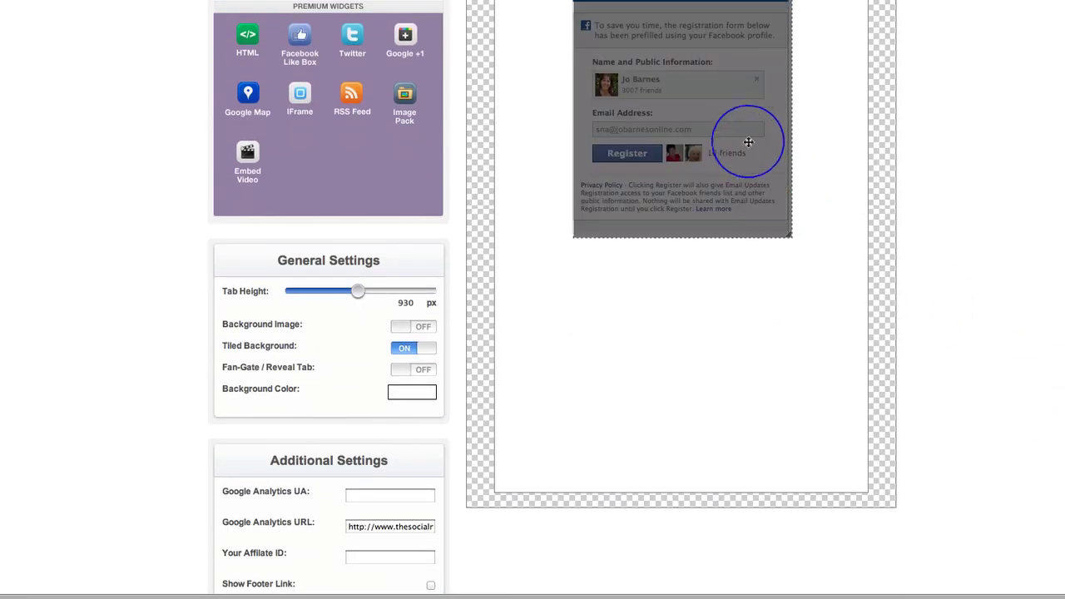
{"action": "left_click_drag", "start_coordinate": [748, 142], "coordinate": [744, 295]}
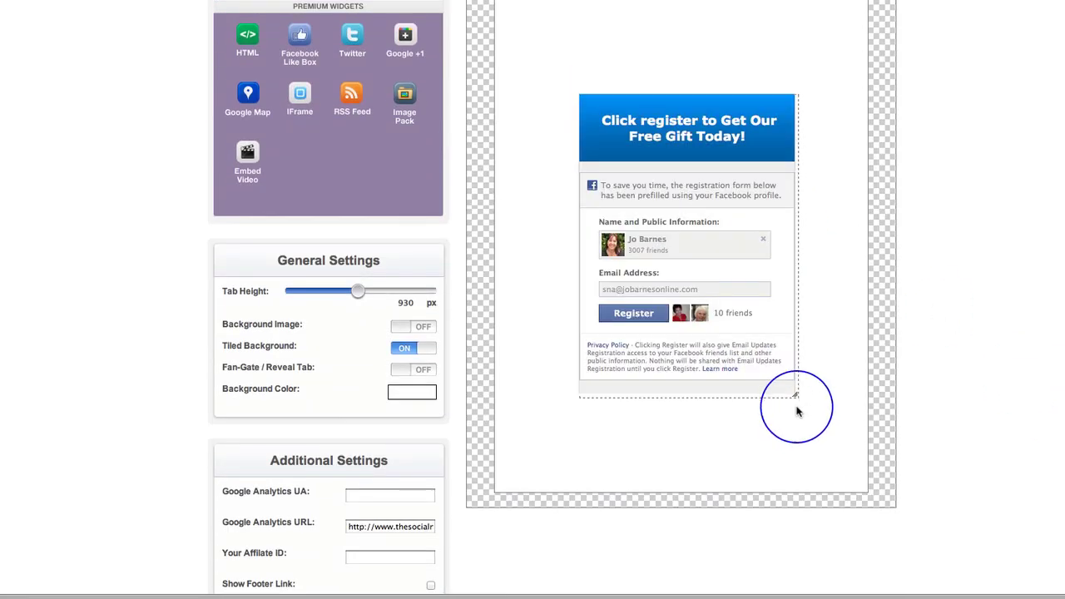
{"action": "left_click_drag", "start_coordinate": [796, 396], "coordinate": [793, 392]}
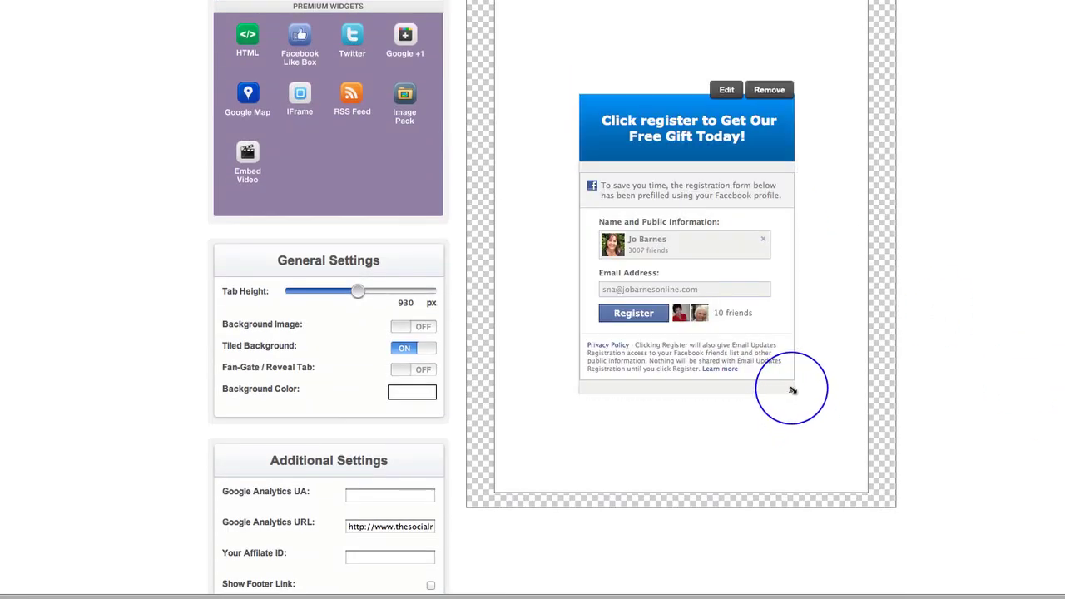
Move the registration form widget higher on the canvas, keeping it horizontally centred.
{"action": "scroll", "coordinate": [983, 304], "scroll_direction": "up", "scroll_amount": 3}
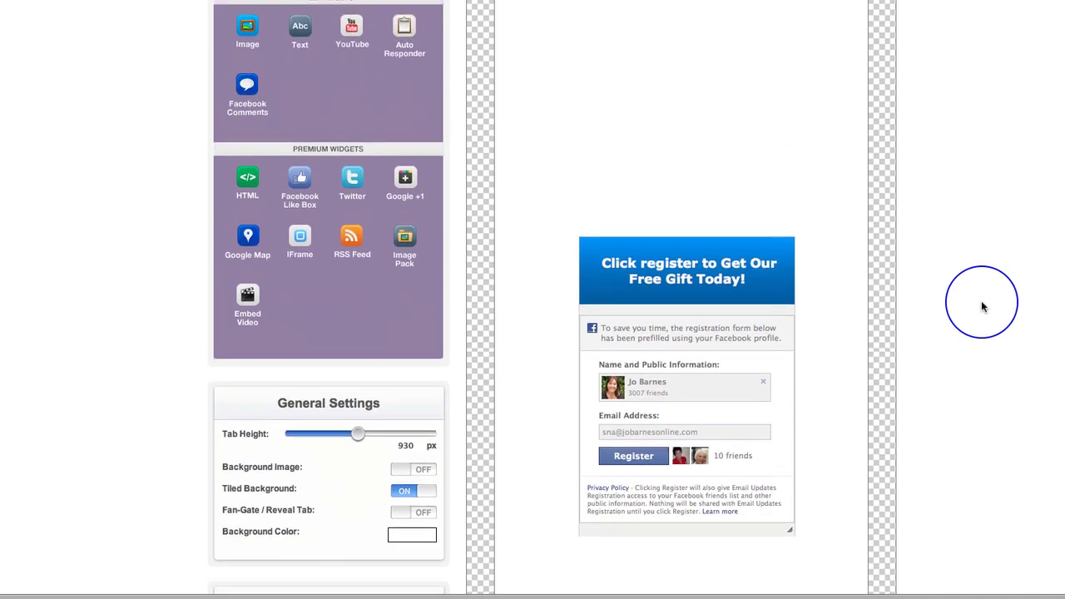
{"action": "scroll", "coordinate": [649, 46], "scroll_direction": "up", "scroll_amount": 3}
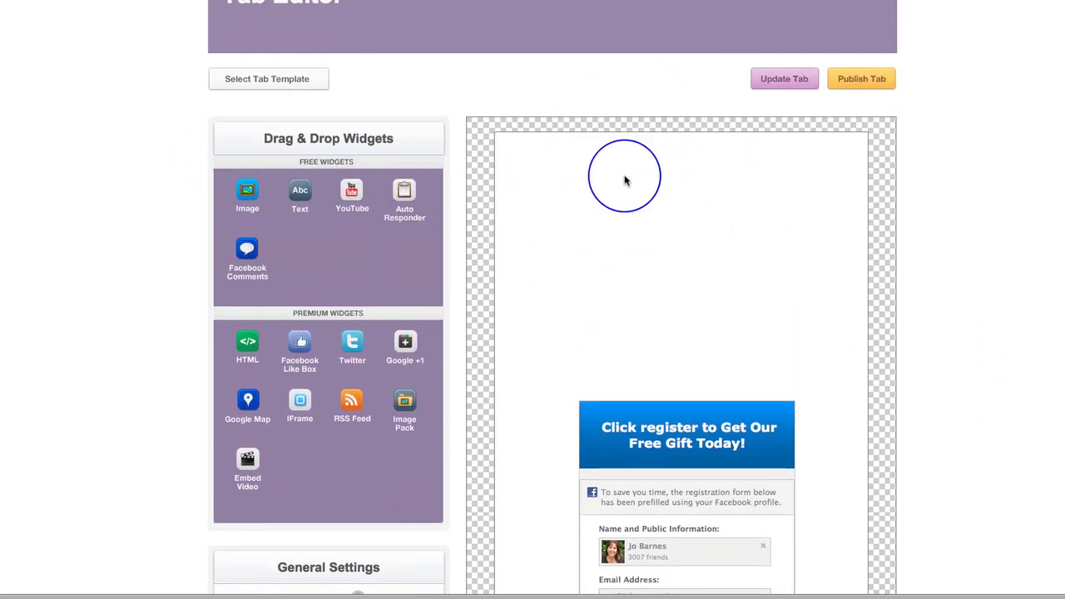
{"action": "scroll", "coordinate": [911, 338], "scroll_direction": "down", "scroll_amount": 3}
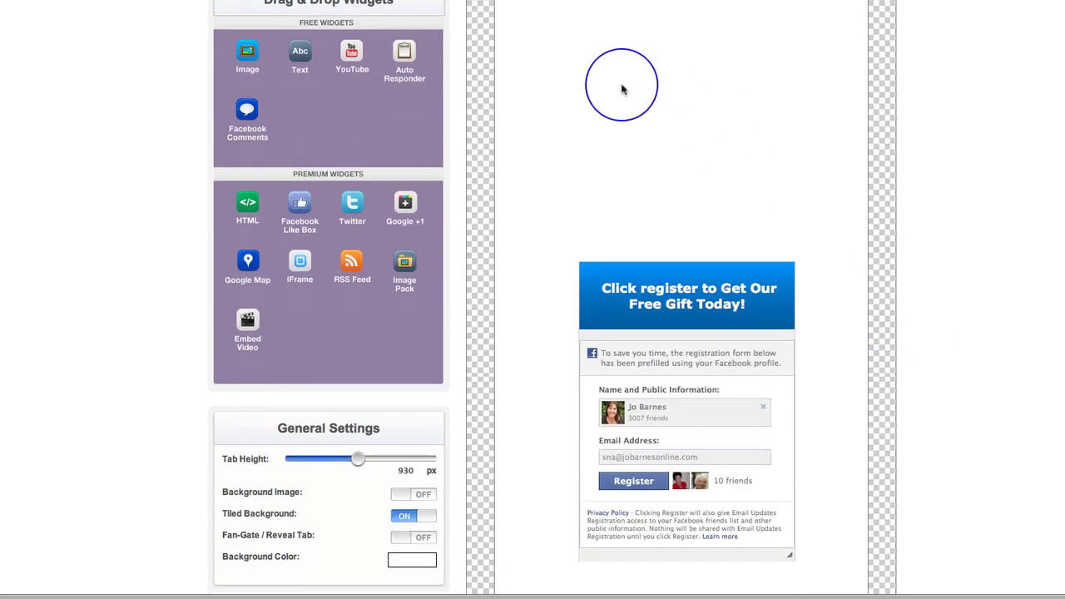
{"action": "mouse_move", "coordinate": [633, 309]}
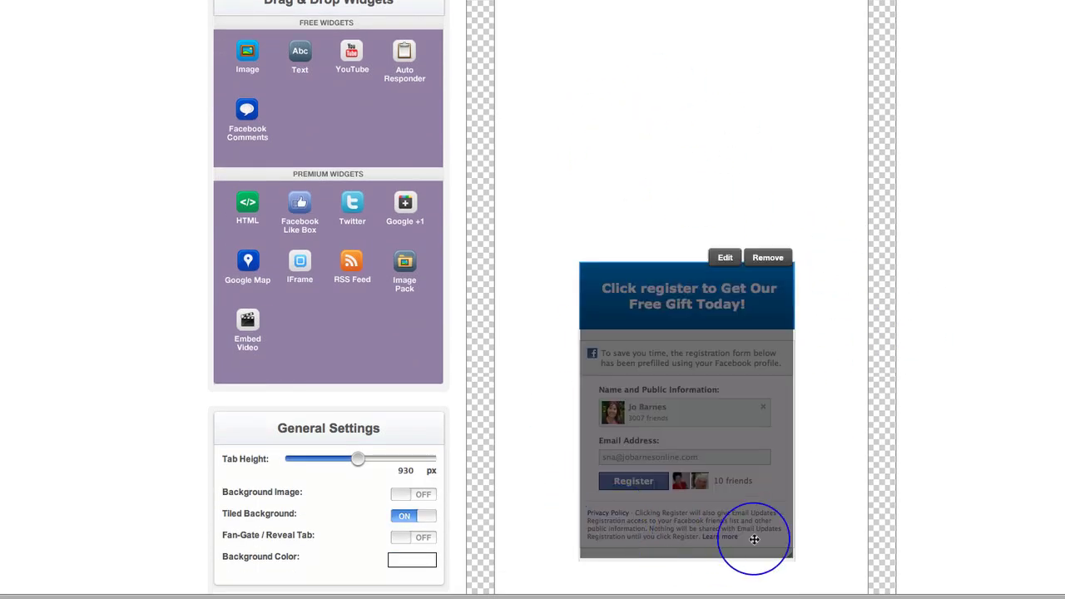
{"action": "left_click_drag", "start_coordinate": [726, 512], "coordinate": [724, 357]}
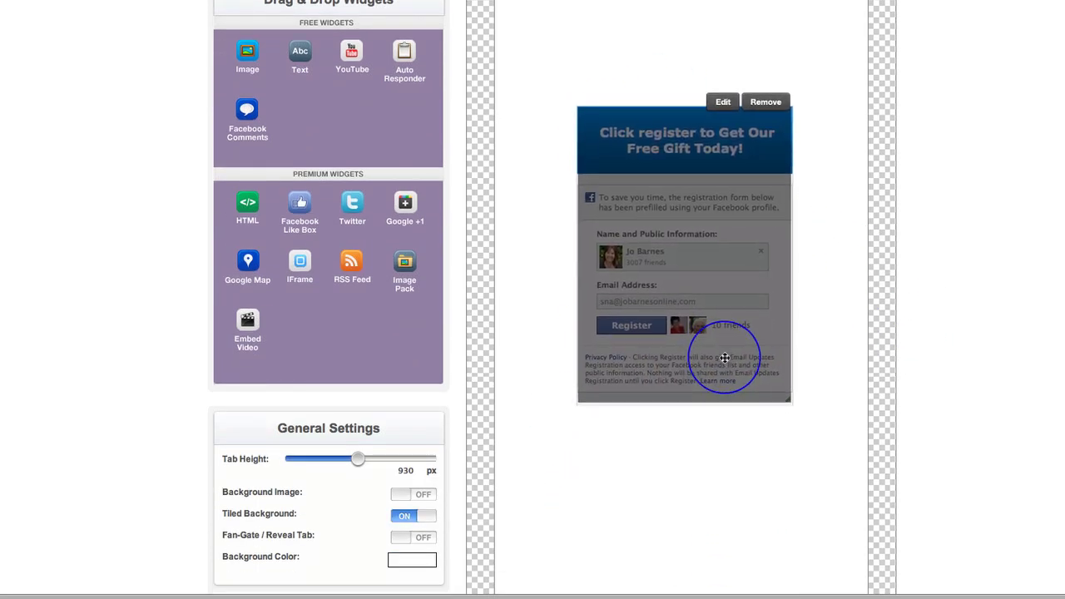
Publish the tab by adding The Social Networking Academy (Blog) application to the test page on Facebook, and open the page's Blog tab.
{"action": "scroll", "coordinate": [947, 359], "scroll_direction": "up", "scroll_amount": 6}
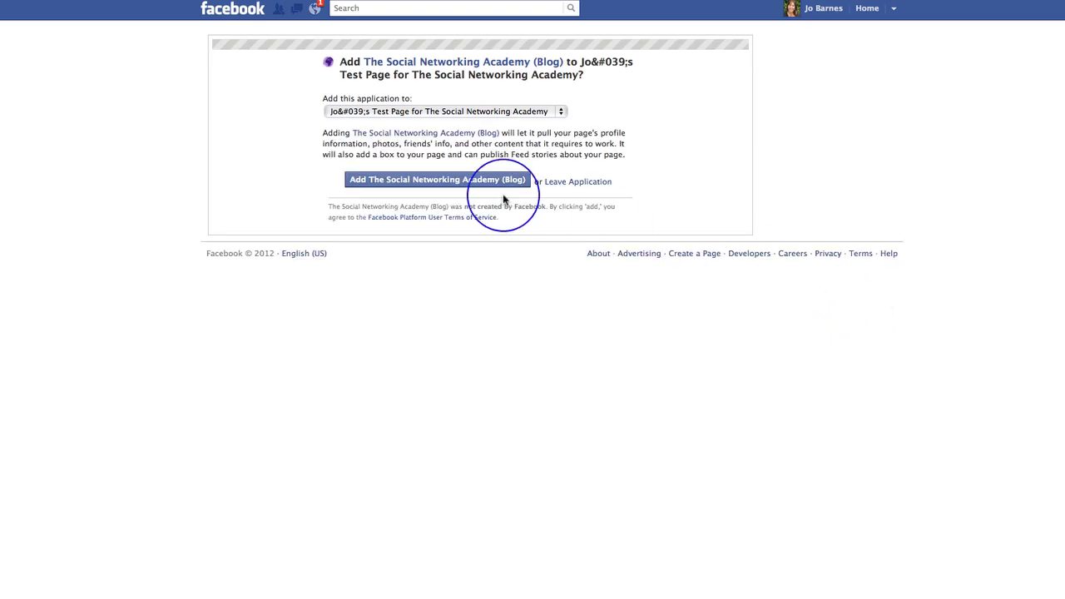
{"action": "left_click", "coordinate": [424, 181]}
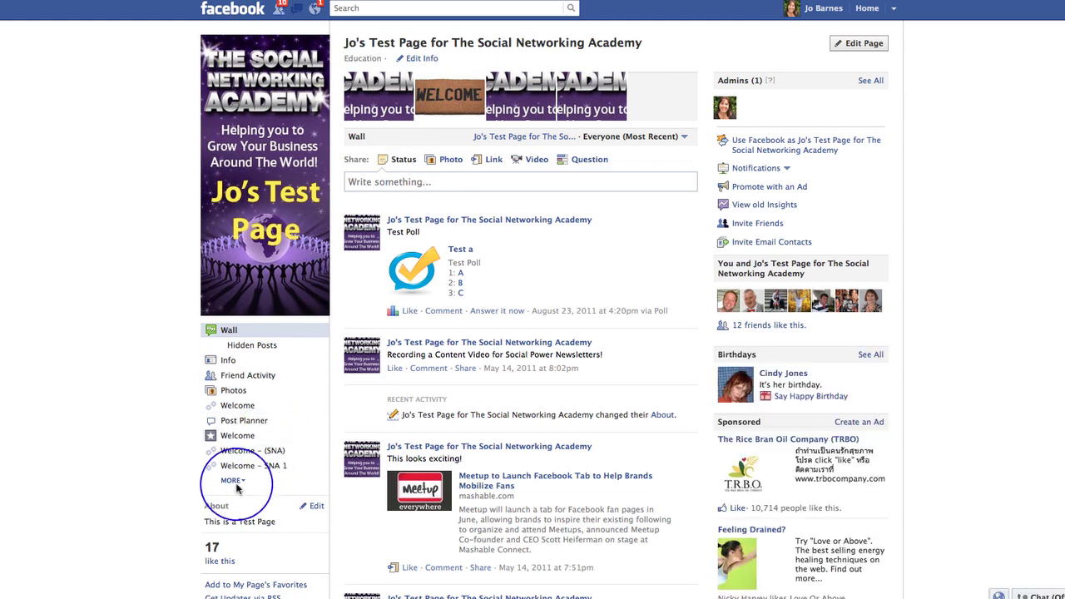
{"action": "left_click", "coordinate": [232, 481]}
{"action": "scroll", "coordinate": [279, 481], "scroll_direction": "down", "scroll_amount": 3}
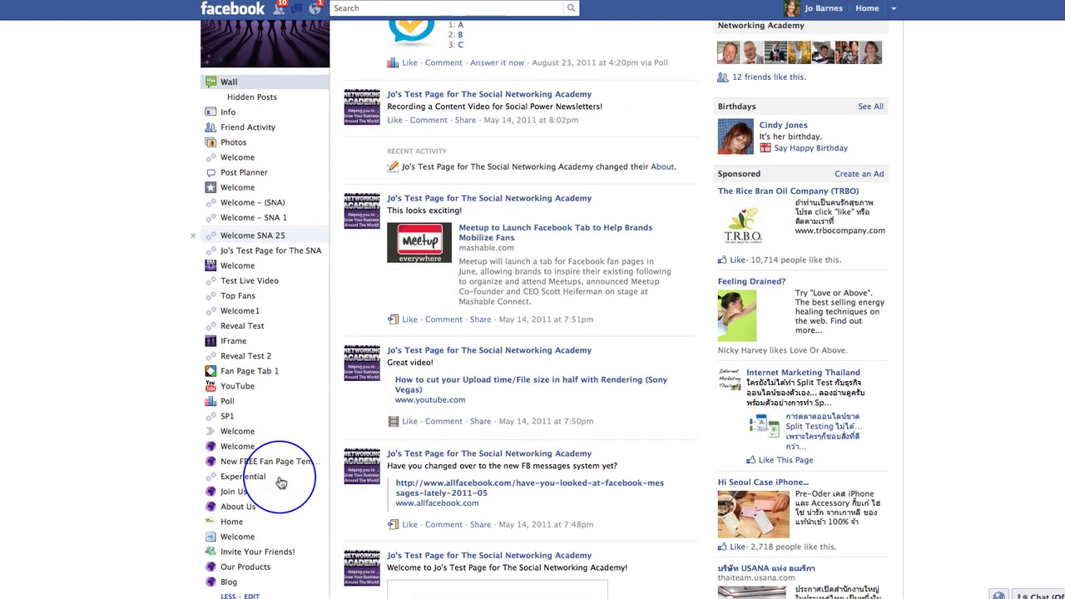
{"action": "scroll", "coordinate": [280, 482], "scroll_direction": "down", "scroll_amount": 1}
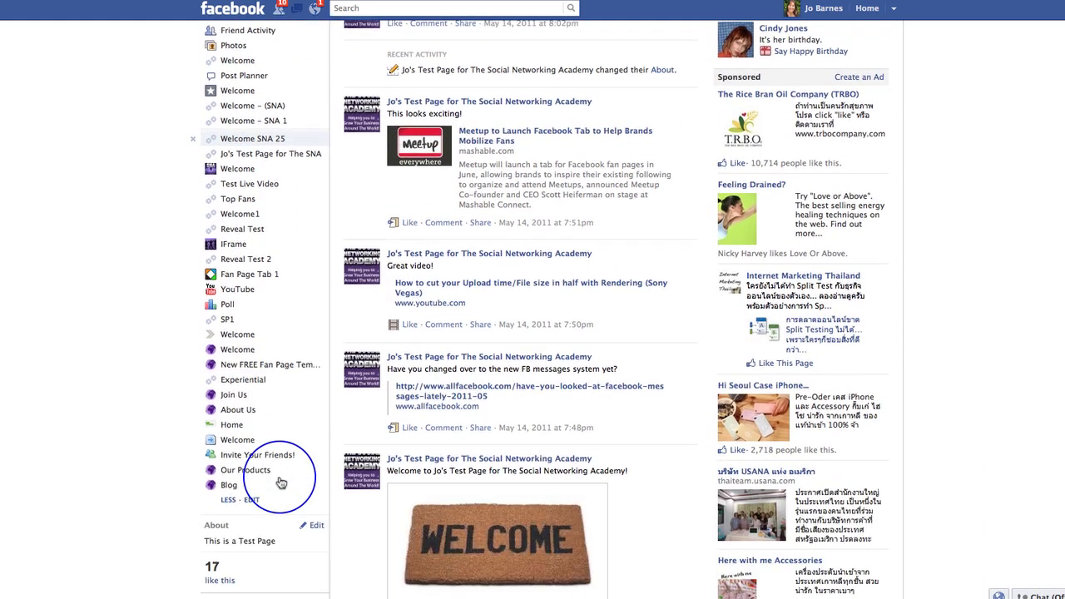
{"action": "left_click", "coordinate": [227, 486]}
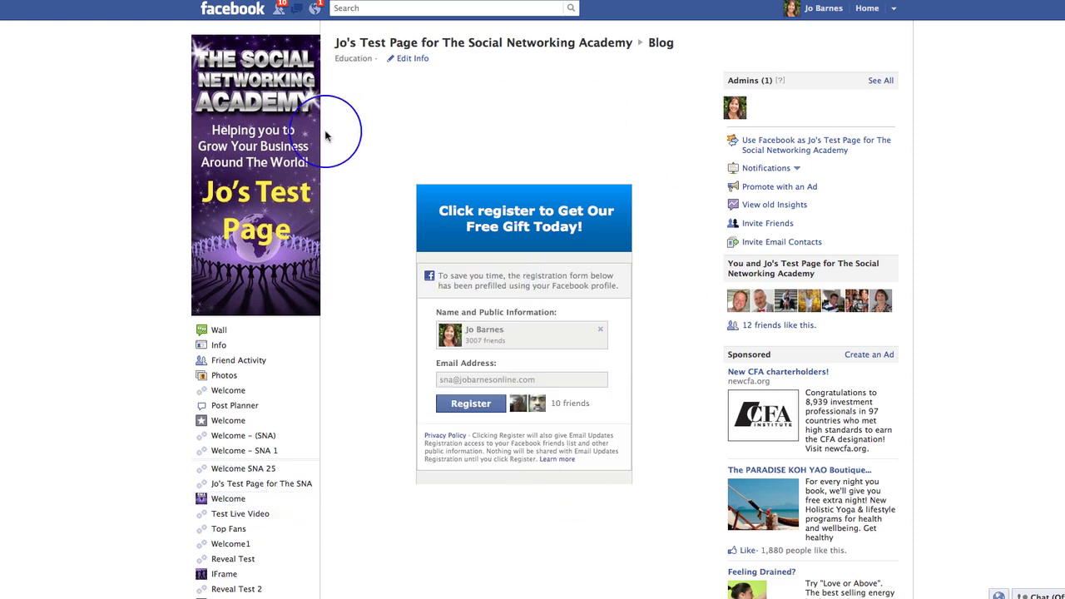
Move the Blog tab up the fan page's tab list to between Welcome and Post Planner, and finish editing the list.
{"action": "scroll", "coordinate": [545, 570], "scroll_direction": "down", "scroll_amount": 5}
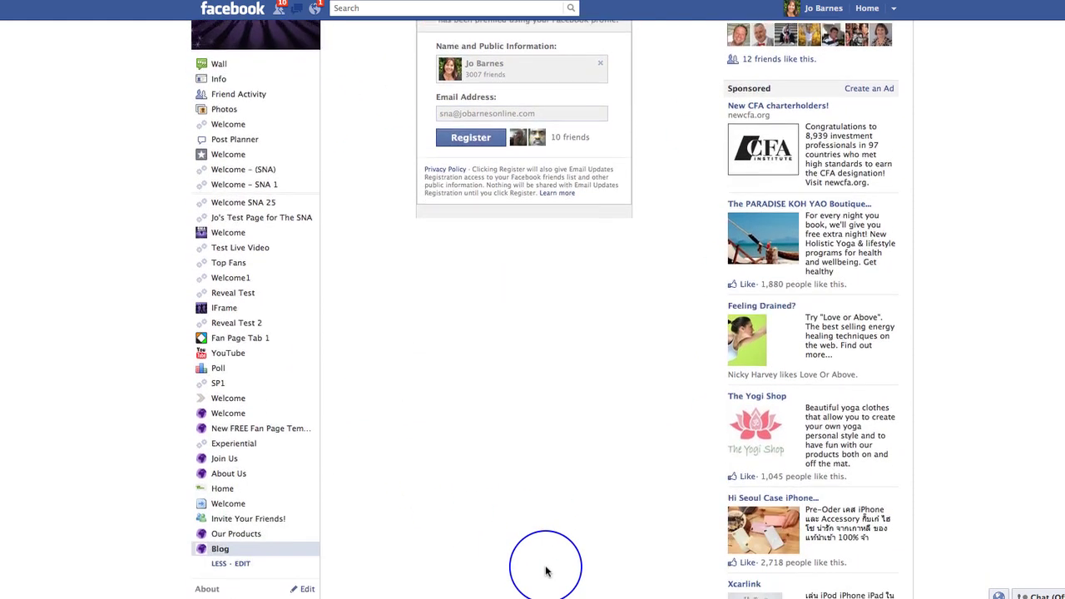
{"action": "left_click", "coordinate": [242, 467]}
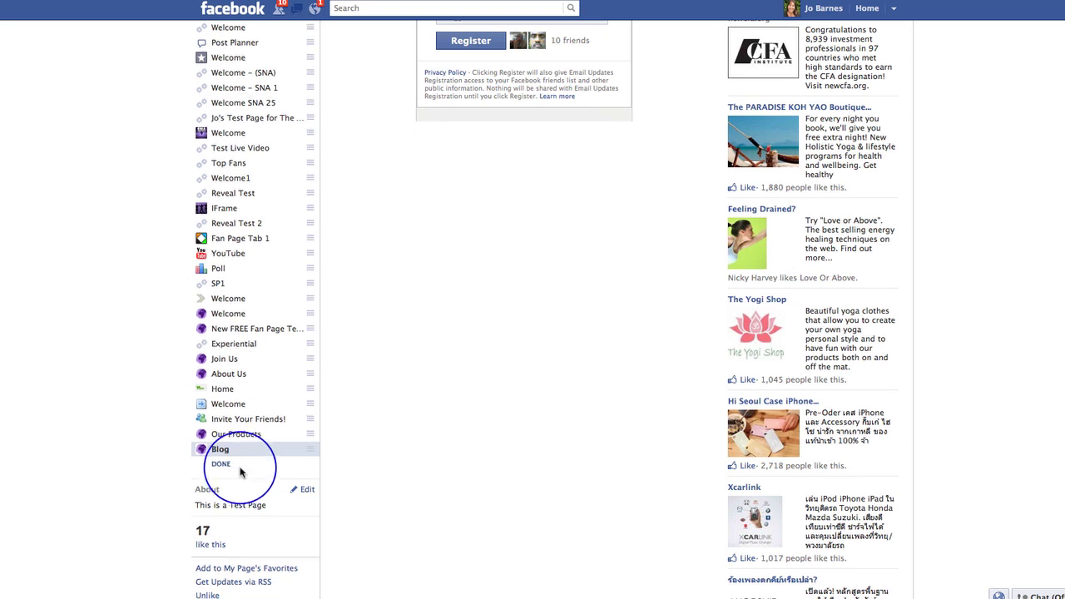
{"action": "left_click_drag", "start_coordinate": [240, 450], "coordinate": [223, 43]}
{"action": "scroll", "coordinate": [285, 136], "scroll_direction": "up", "scroll_amount": 5}
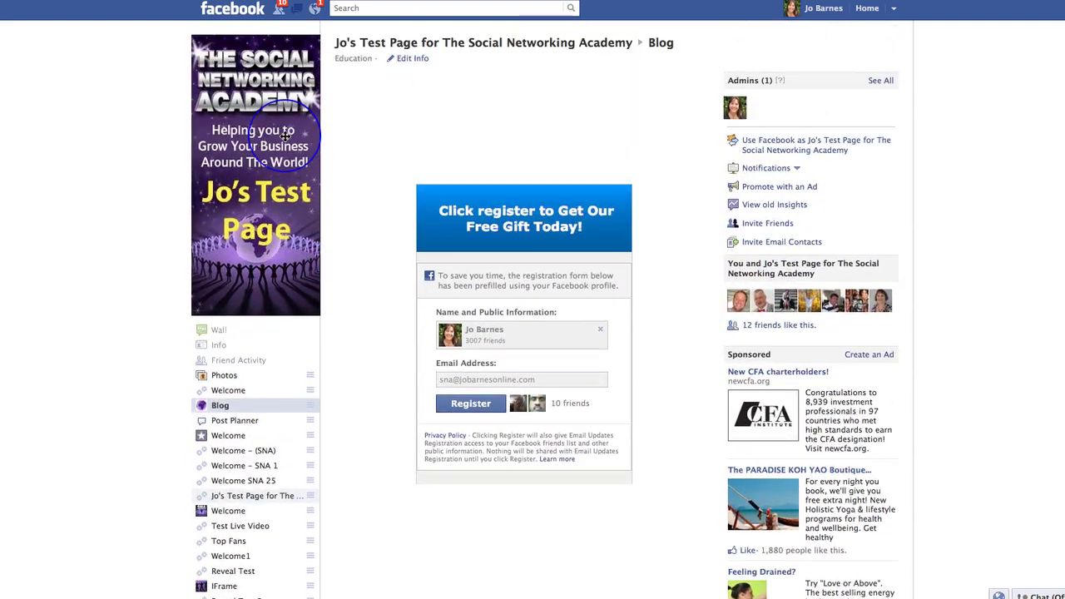
{"action": "scroll", "coordinate": [285, 135], "scroll_direction": "down", "scroll_amount": 6}
{"action": "left_click", "coordinate": [221, 409]}
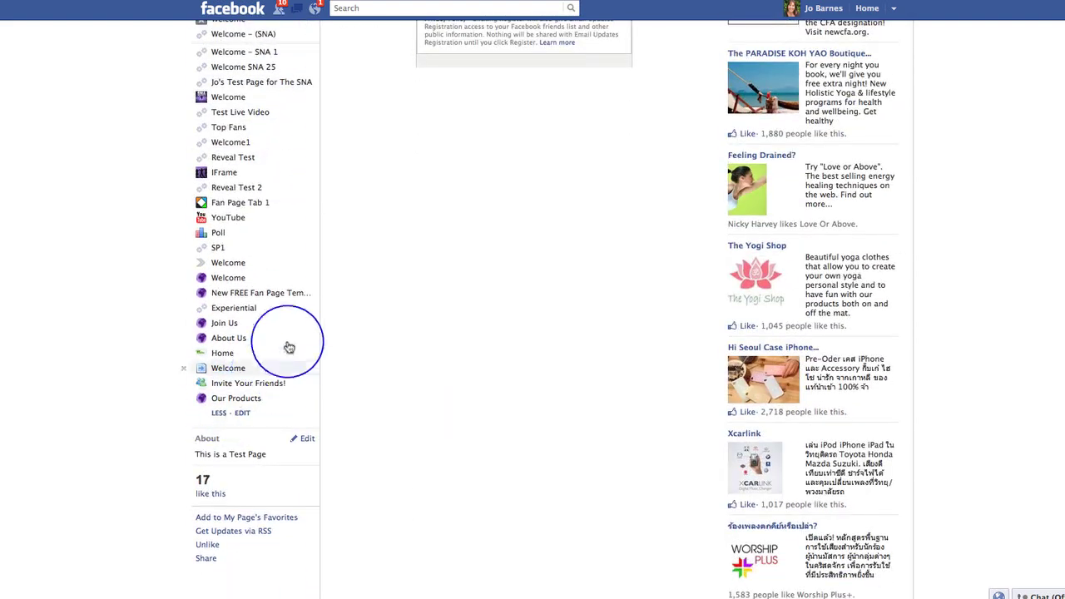
{"action": "scroll", "coordinate": [300, 321], "scroll_direction": "up", "scroll_amount": 2}
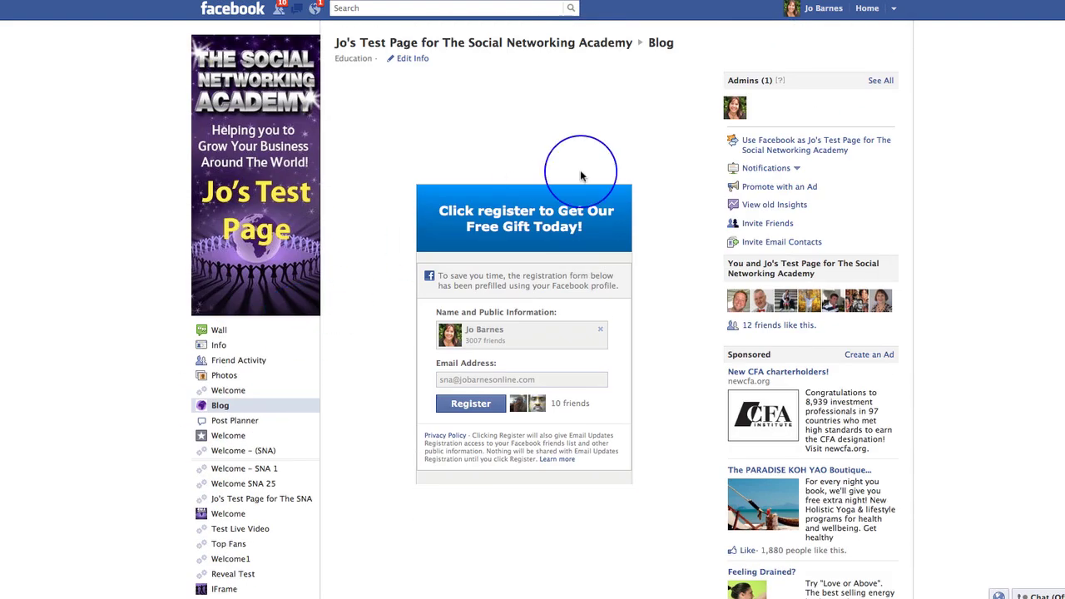
In the fan page's app settings, set the custom tab name of The Social Networking Academy (Blog) to Aweber Opt In and save it.
{"action": "left_click", "coordinate": [214, 333]}
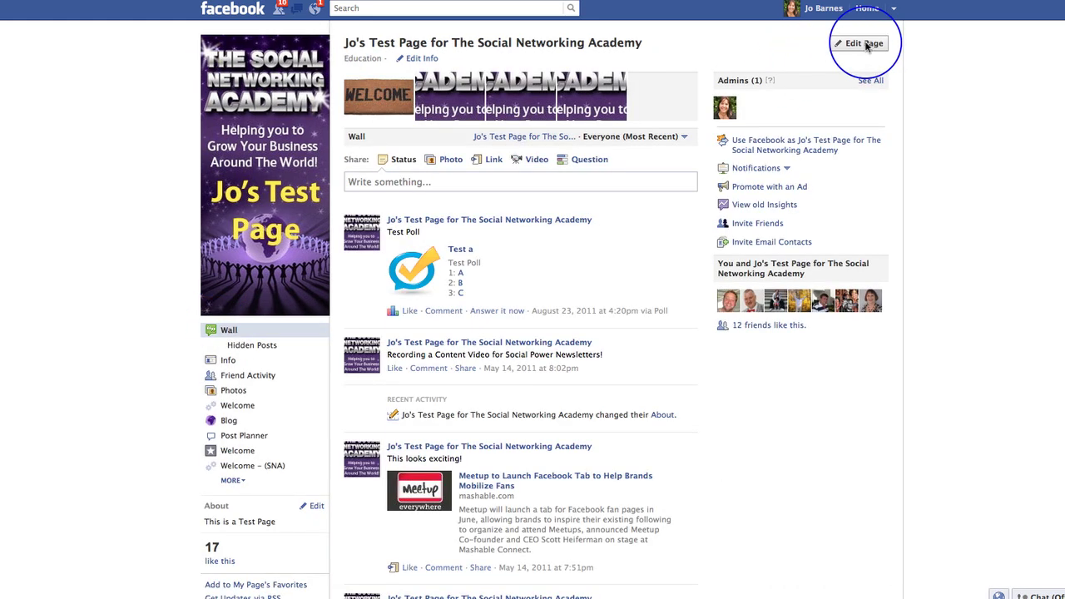
{"action": "left_click", "coordinate": [864, 45]}
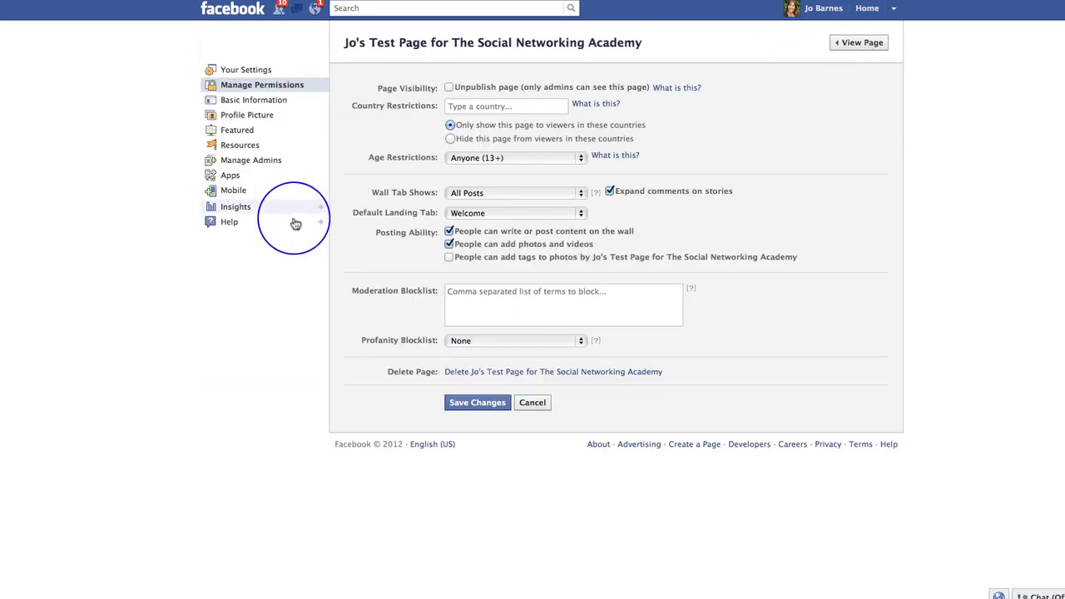
{"action": "left_click", "coordinate": [232, 175]}
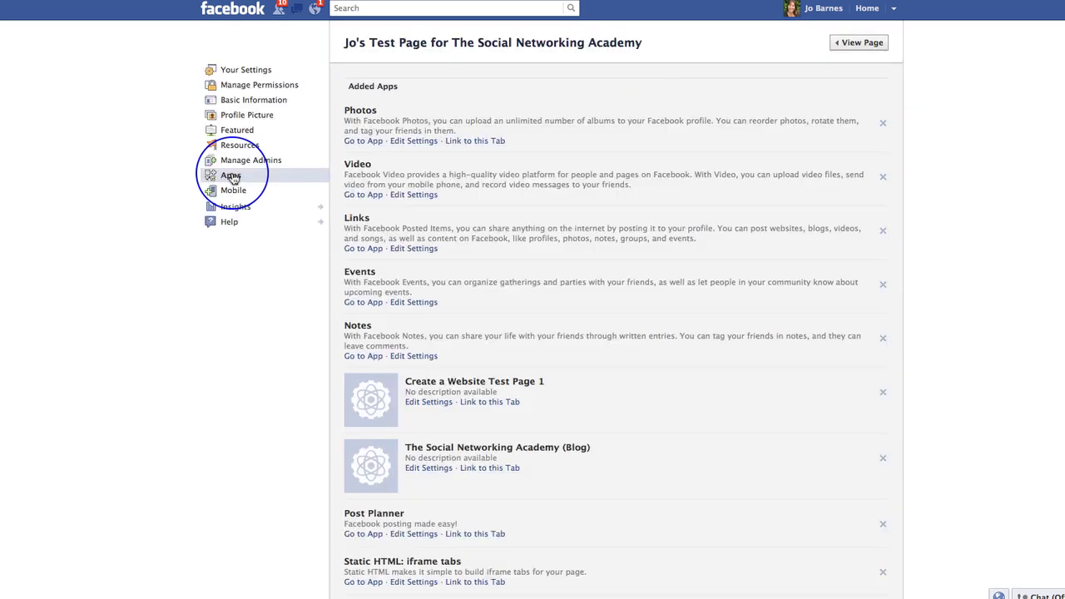
{"action": "scroll", "coordinate": [630, 384], "scroll_direction": "down", "scroll_amount": 3}
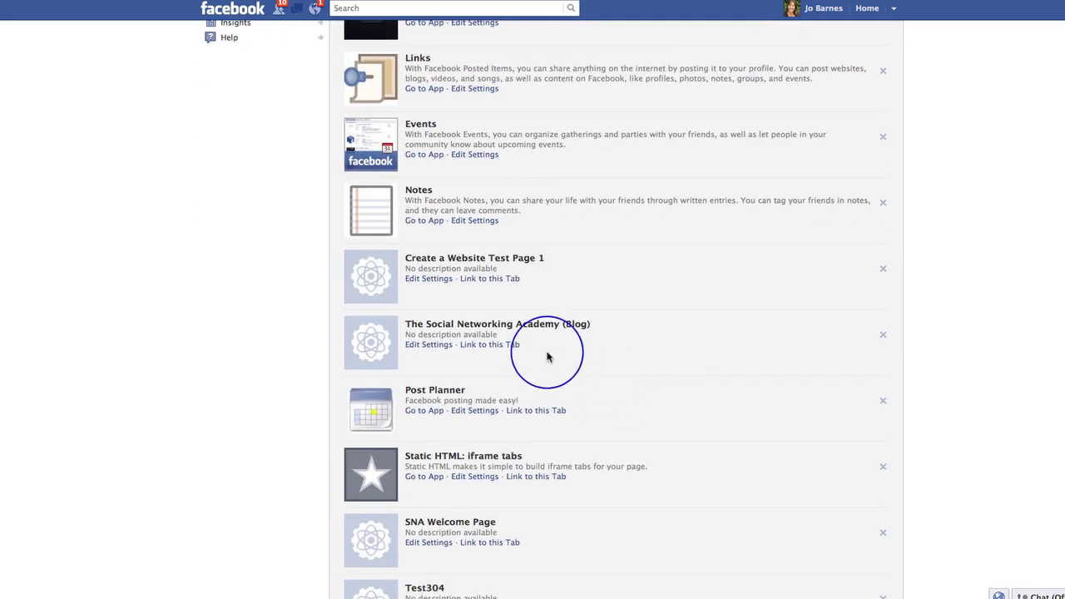
{"action": "left_click", "coordinate": [427, 346]}
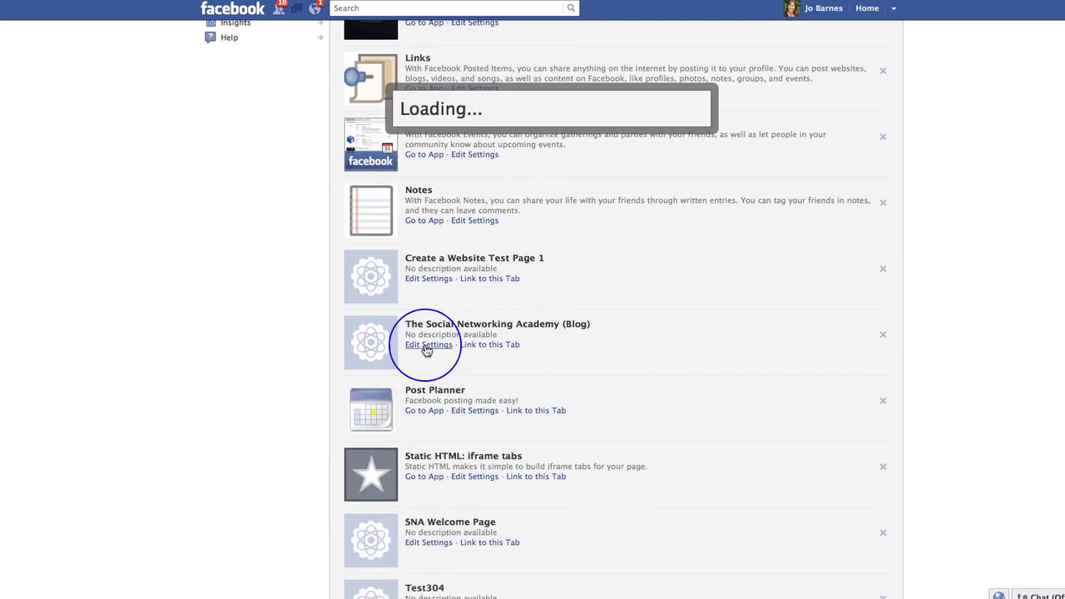
{"action": "left_click", "coordinate": [533, 172]}
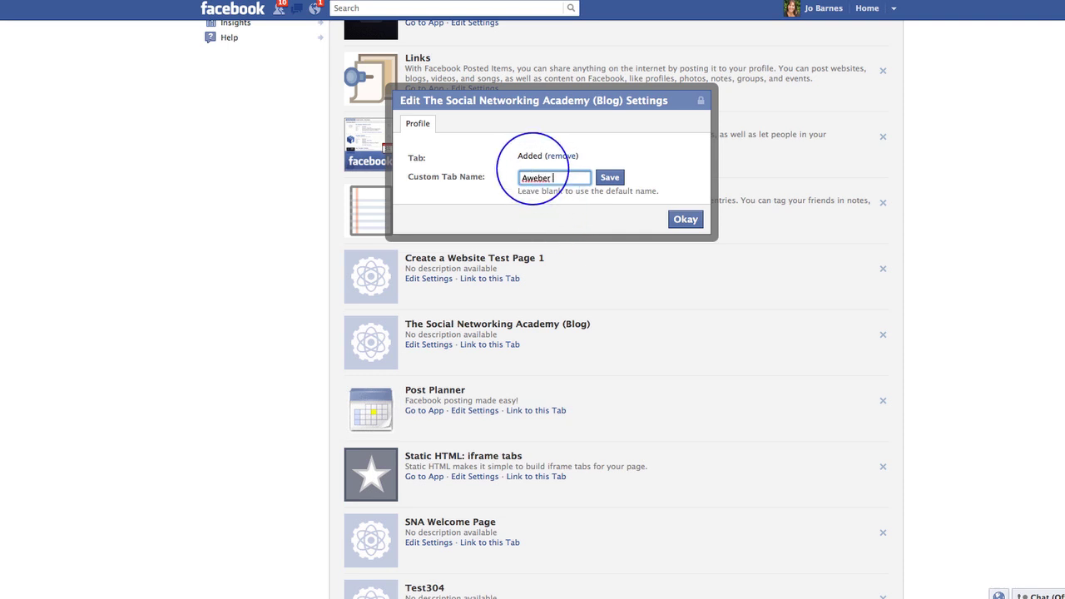
{"action": "type", "text": "Aweber Opt IN"}
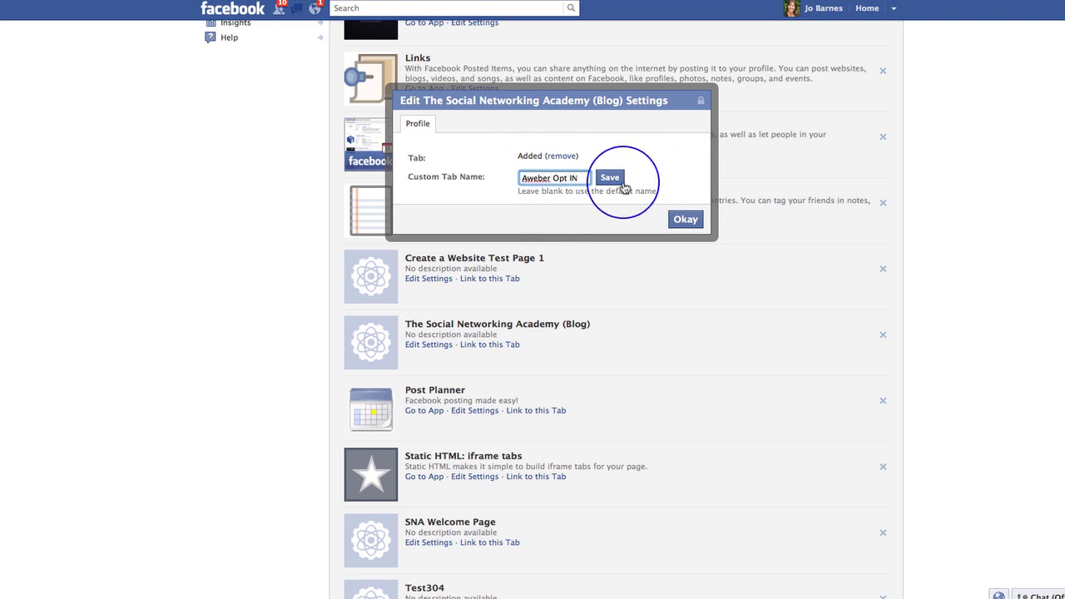
{"action": "left_click", "coordinate": [611, 178]}
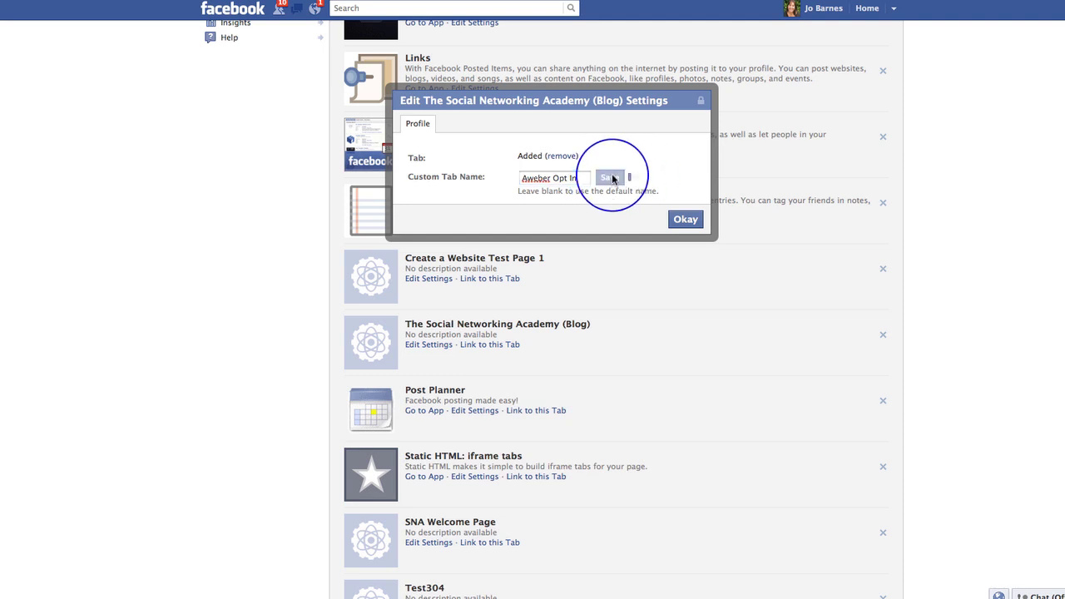
{"action": "left_click", "coordinate": [686, 218]}
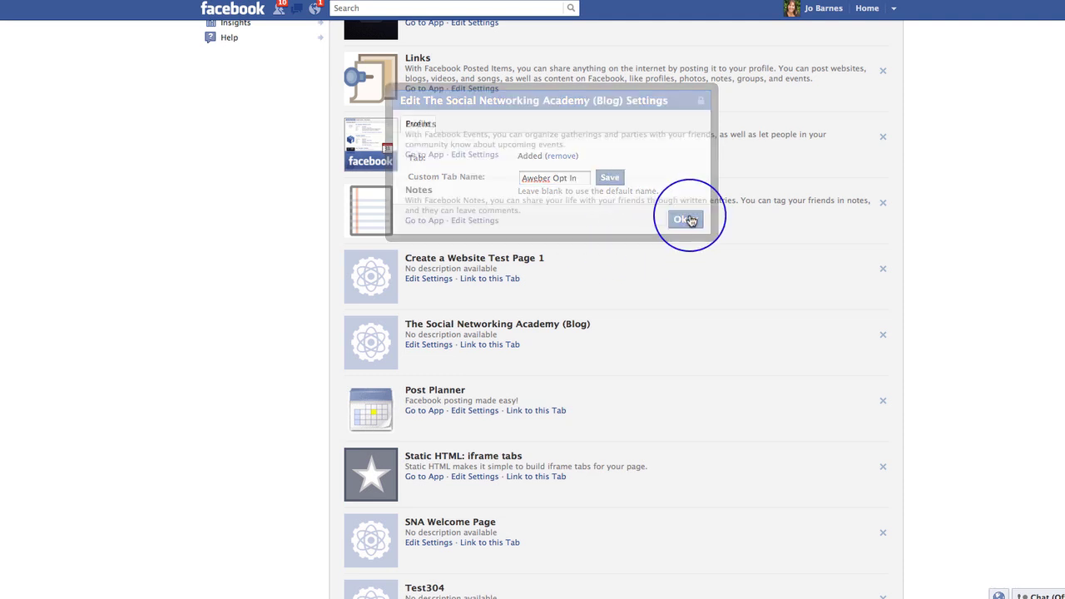
Return to the fan page and open the Aweber Opt In tab to view its content.
{"action": "scroll", "coordinate": [680, 182], "scroll_direction": "up", "scroll_amount": 1}
{"action": "scroll", "coordinate": [680, 183], "scroll_direction": "up", "scroll_amount": 3}
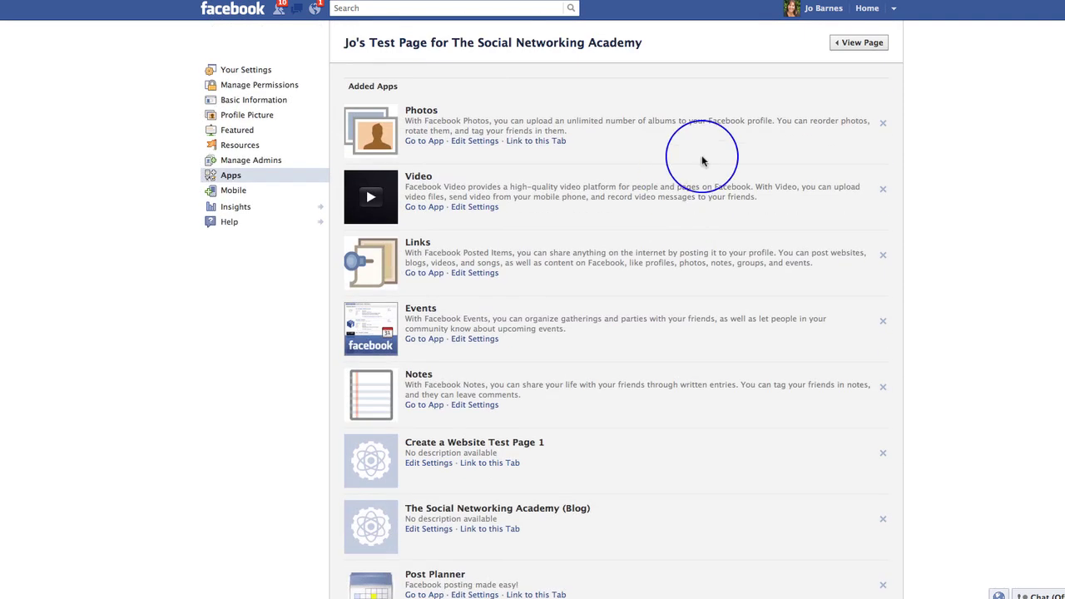
{"action": "left_click", "coordinate": [844, 43]}
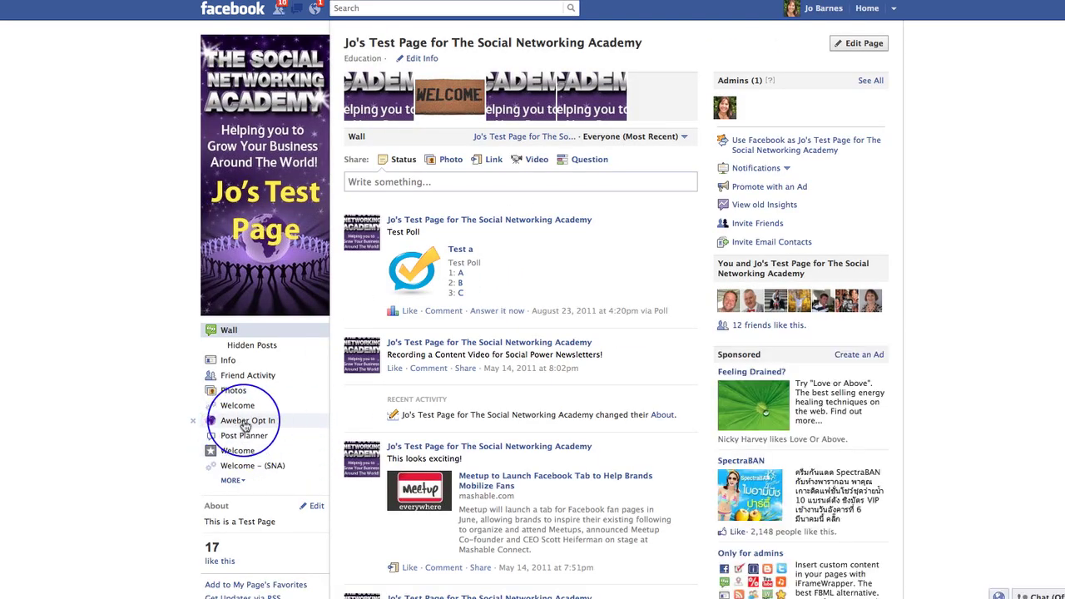
{"action": "left_click", "coordinate": [246, 422]}
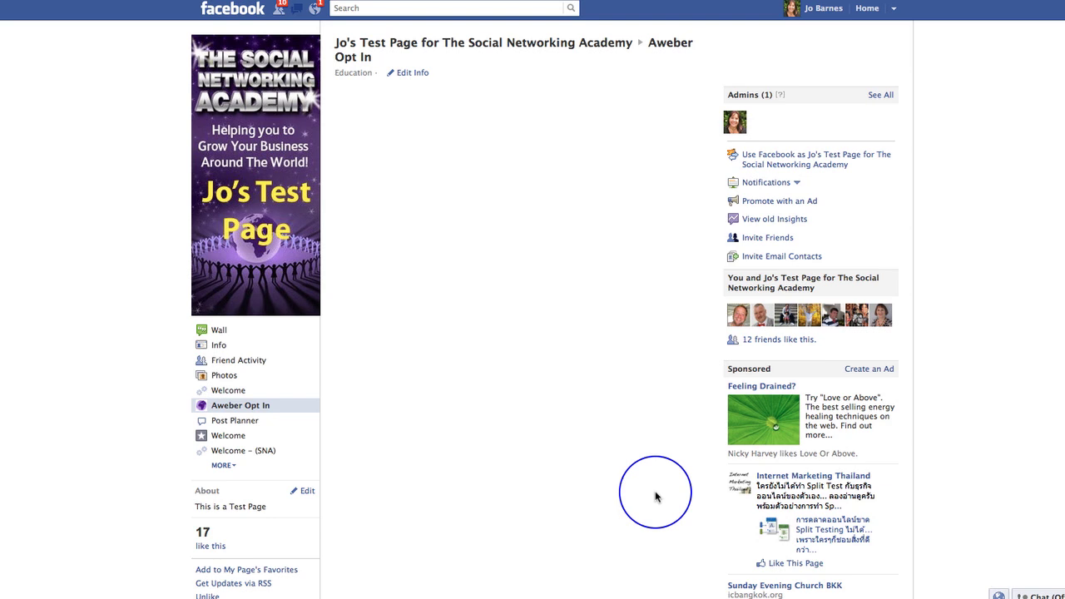
{"action": "scroll", "coordinate": [654, 497], "scroll_direction": "down", "scroll_amount": 2}
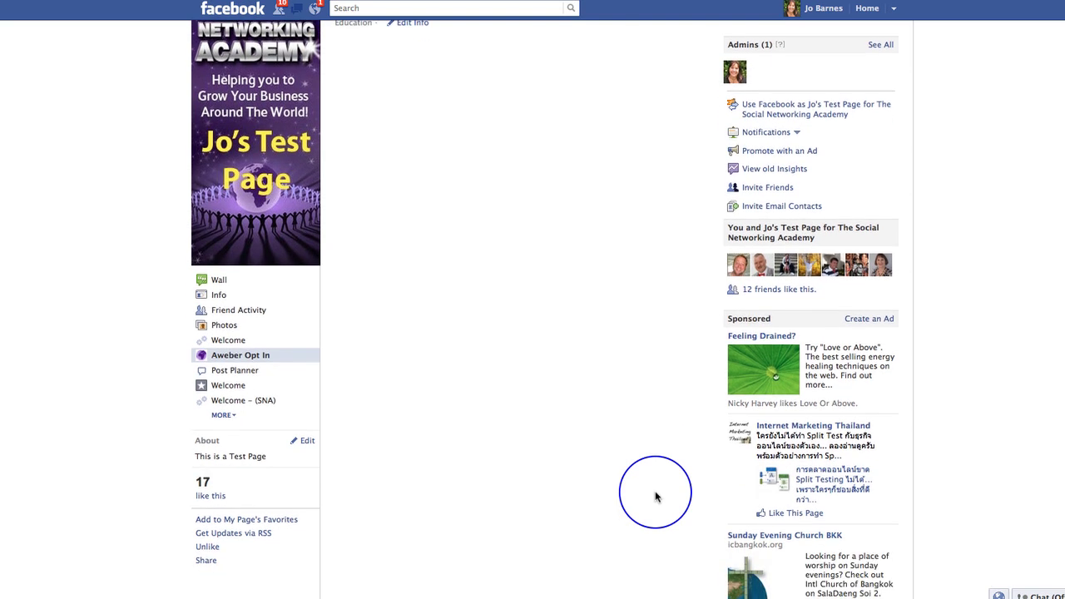